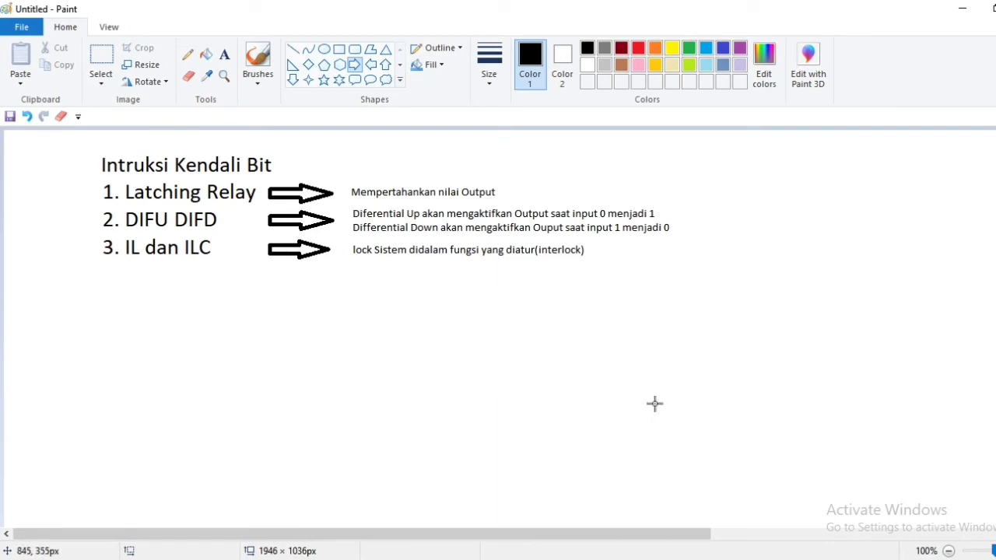
- Switch to CX-Programmer at full window size and start the online simulation of the DIFU/DIFD ladder program
{"action": "left_click", "coordinate": [528, 556]}
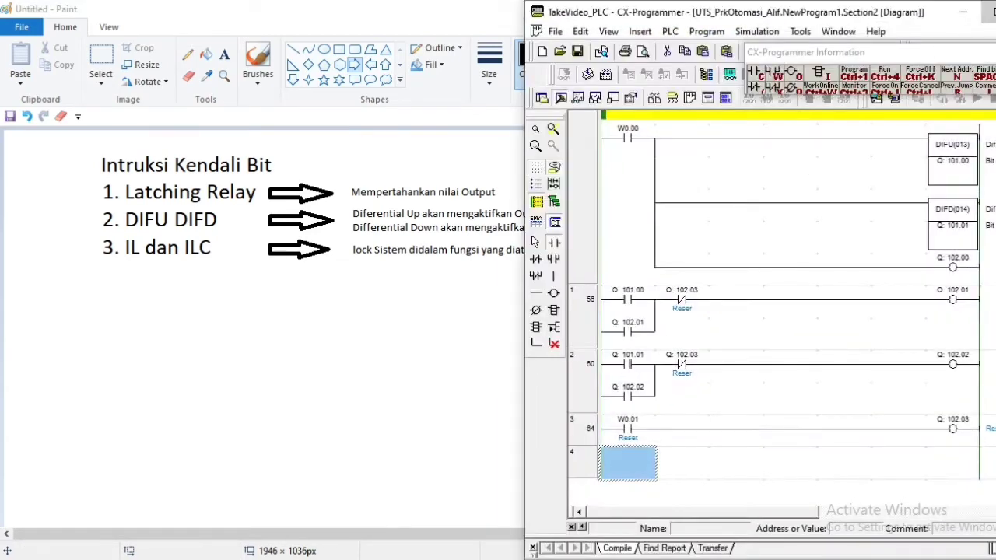
{"action": "left_click", "coordinate": [986, 11]}
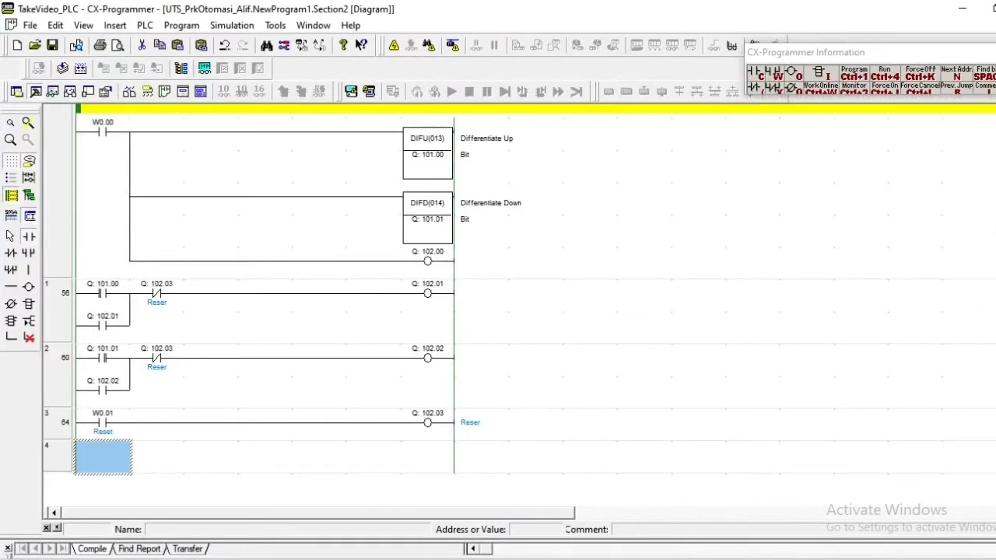
{"action": "scroll", "coordinate": [498, 311], "scroll_direction": "up", "scroll_amount": 1}
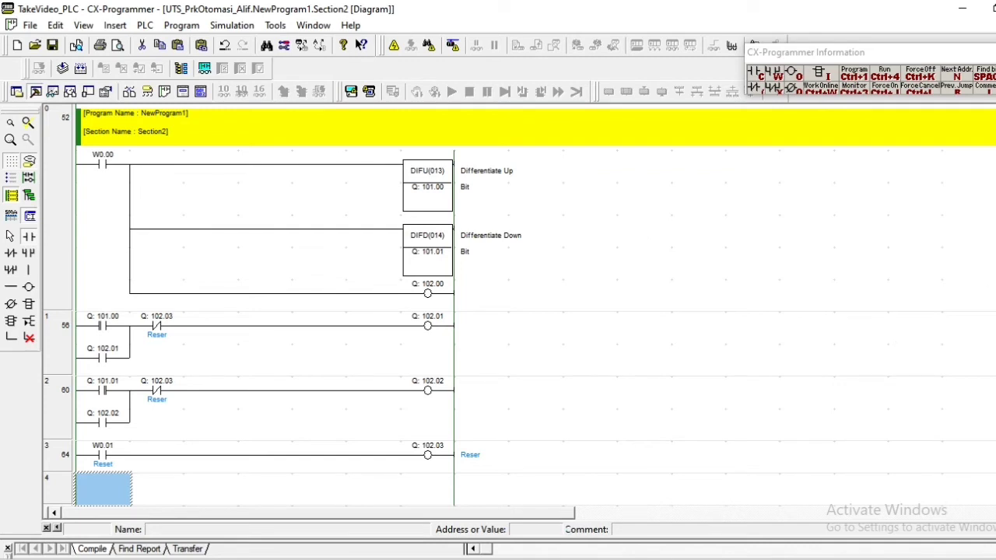
{"action": "scroll", "coordinate": [498, 311], "scroll_direction": "down", "scroll_amount": 1}
{"action": "scroll", "coordinate": [497, 311], "scroll_direction": "up", "scroll_amount": 1}
{"action": "left_click", "coordinate": [10, 236]}
{"action": "left_click", "coordinate": [370, 91]}
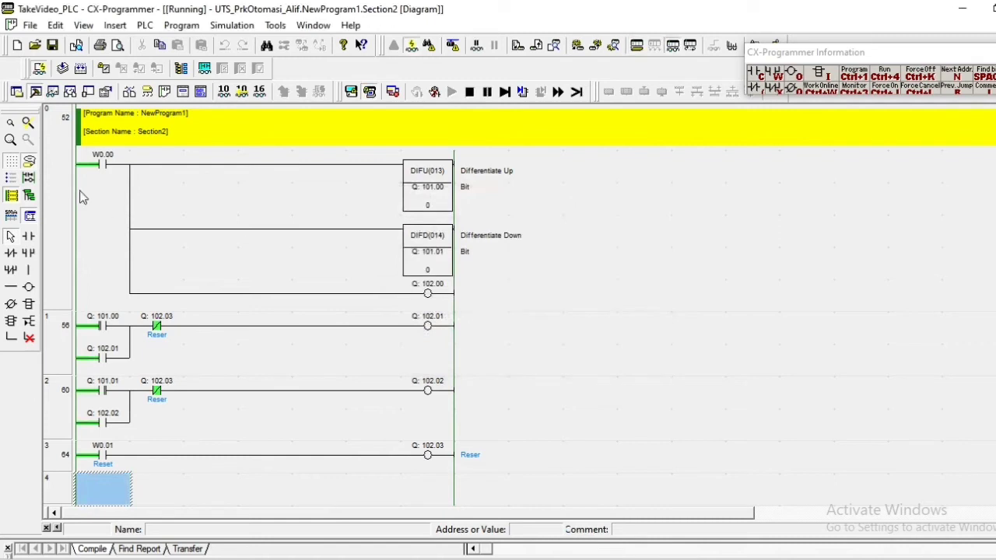
- Set the W0.00 input contact to 1 in the running simulation
{"action": "double_click", "coordinate": [102, 167]}
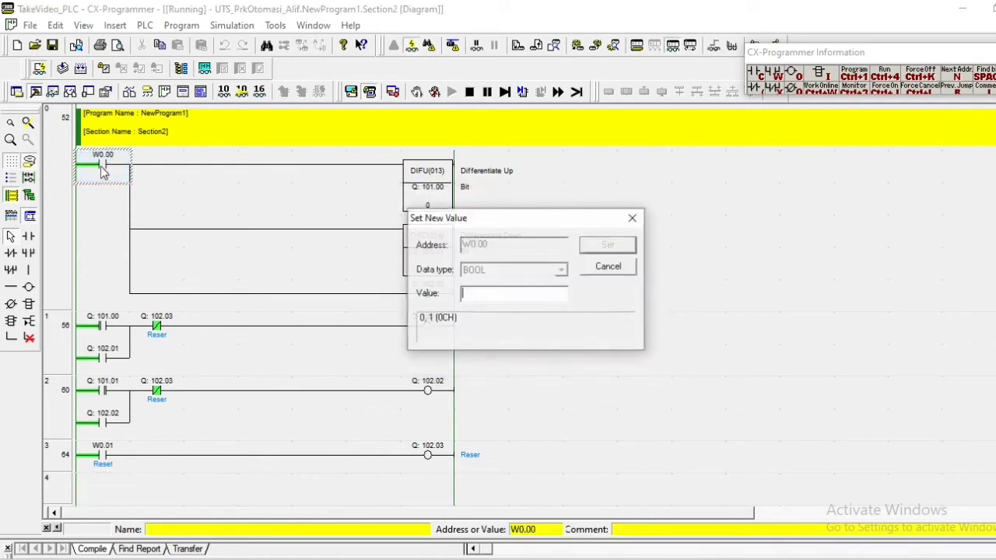
{"action": "type", "text": "1"}
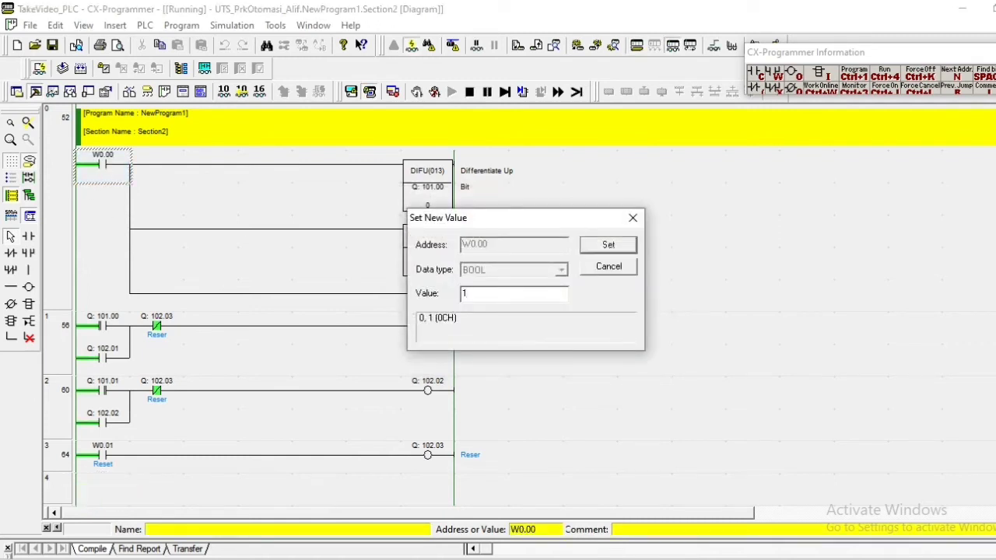
{"action": "key", "text": "Return"}
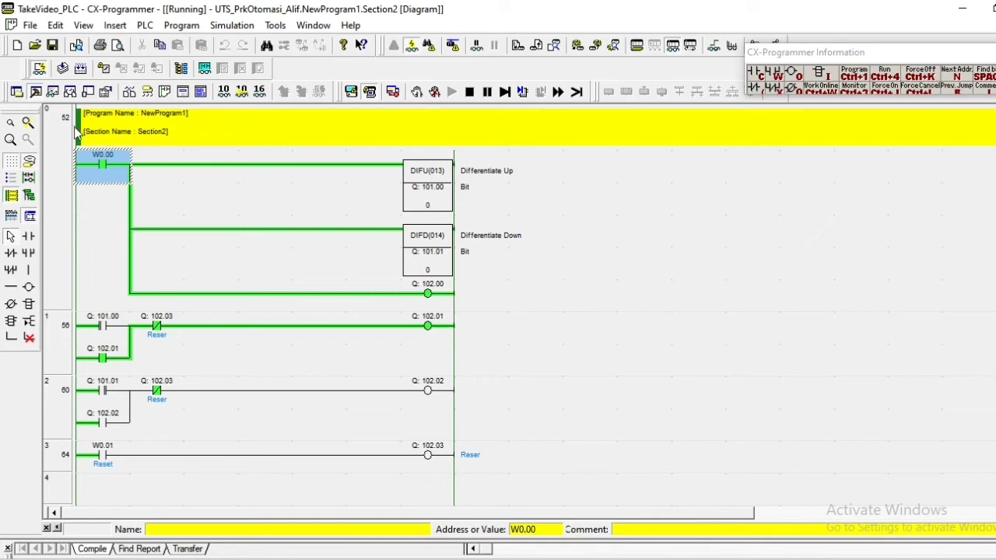
- Set the W0.00 input contact to 0 in the running simulation
{"action": "double_click", "coordinate": [105, 173]}
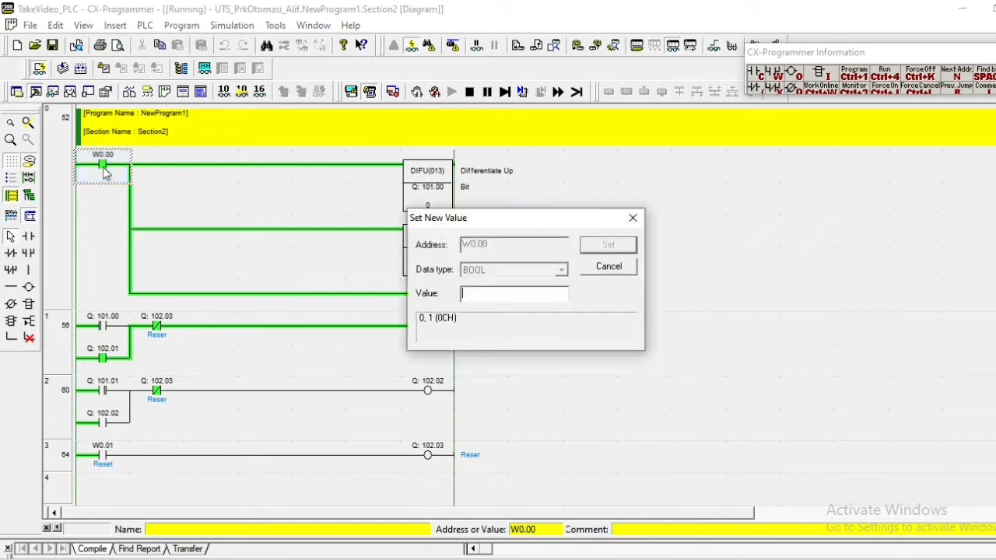
{"action": "type", "text": "0"}
{"action": "key", "text": "Return"}
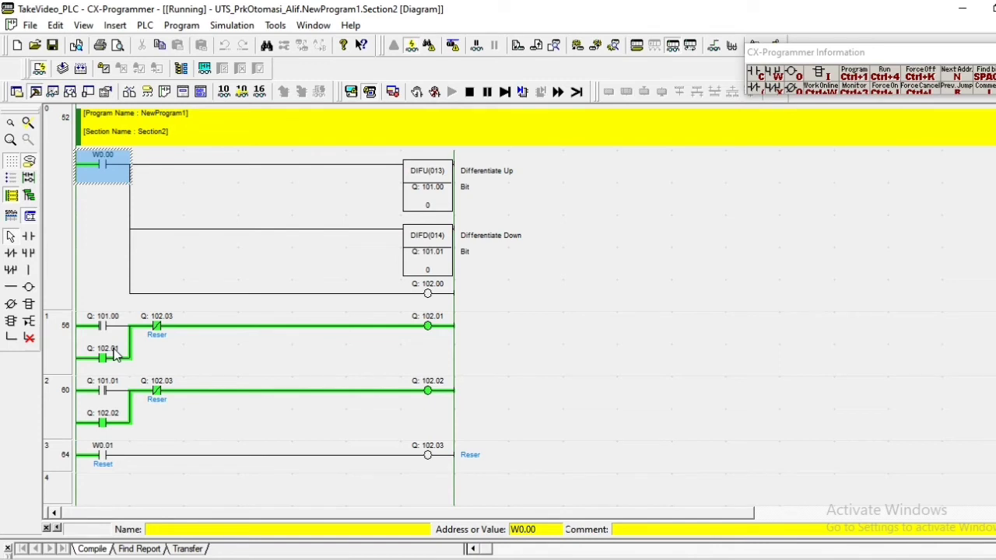
- Set the W0.01 Reset contact to 1 in the running simulation
{"action": "key", "text": "Down"}
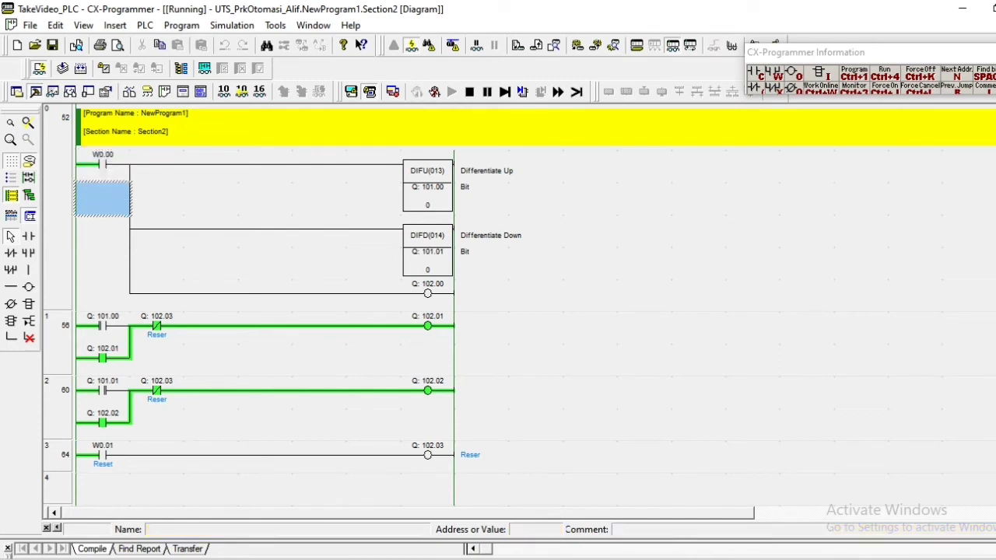
{"action": "scroll", "coordinate": [498, 311], "scroll_direction": "down", "scroll_amount": 1}
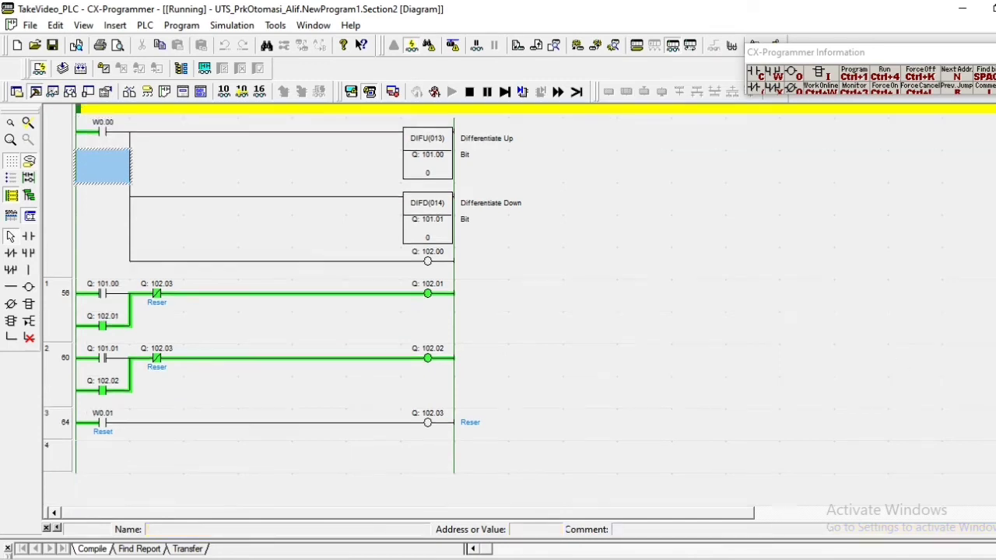
{"action": "left_click", "coordinate": [108, 430]}
{"action": "double_click", "coordinate": [107, 429]}
{"action": "type", "text": "1"}
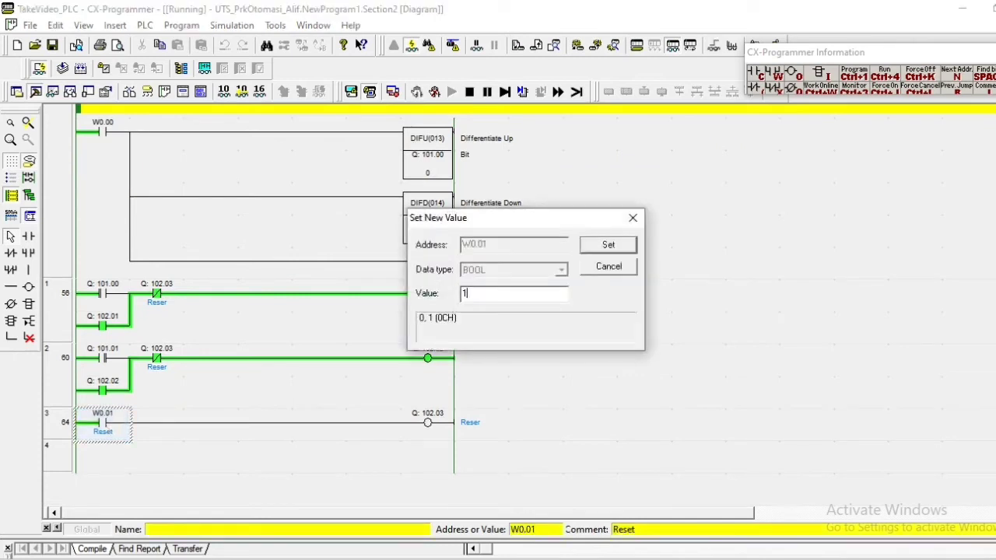
{"action": "key", "text": "Return"}
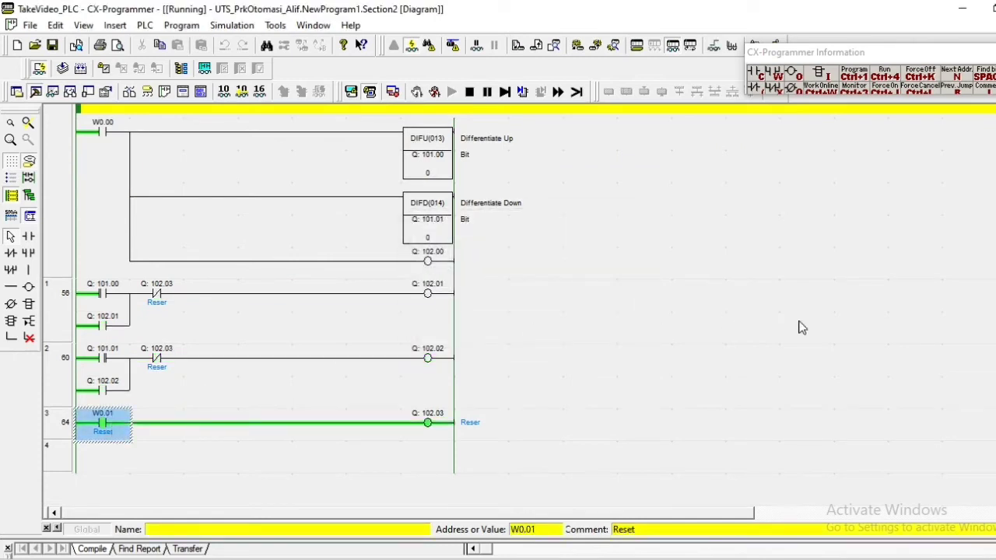
- Stop the online simulation and return to offline ladder editing
{"action": "scroll", "coordinate": [463, 211], "scroll_direction": "up", "scroll_amount": 1}
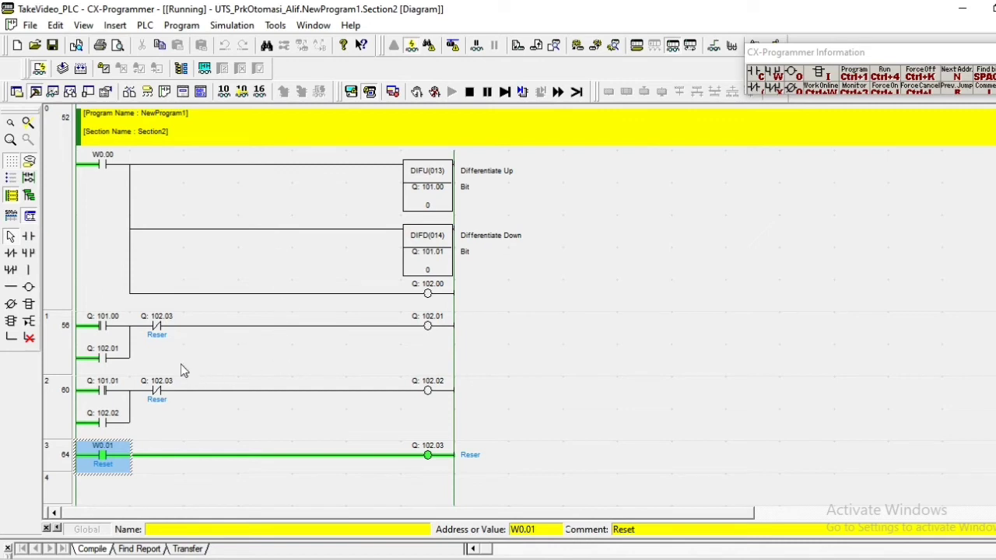
{"action": "left_click", "coordinate": [86, 222]}
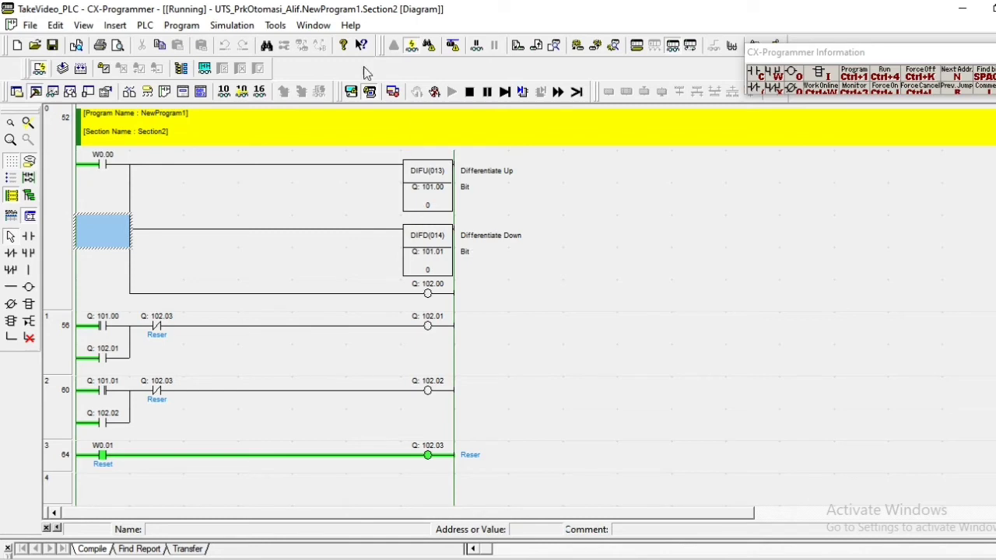
{"action": "left_click", "coordinate": [370, 92]}
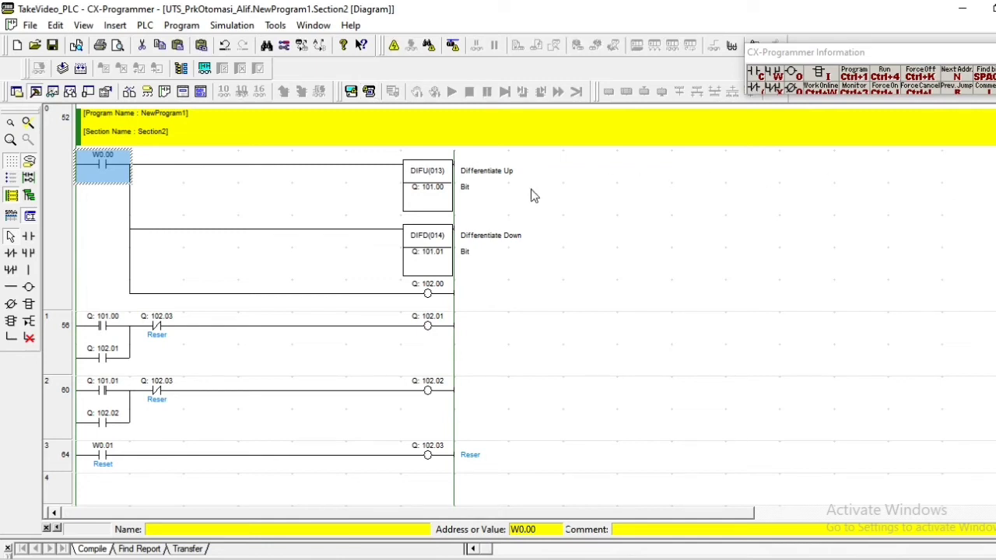
- Insert an empty rung below the rung containing the DIFU and DIFD instructions
{"action": "left_click", "coordinate": [112, 207]}
{"action": "key", "text": "Up"}
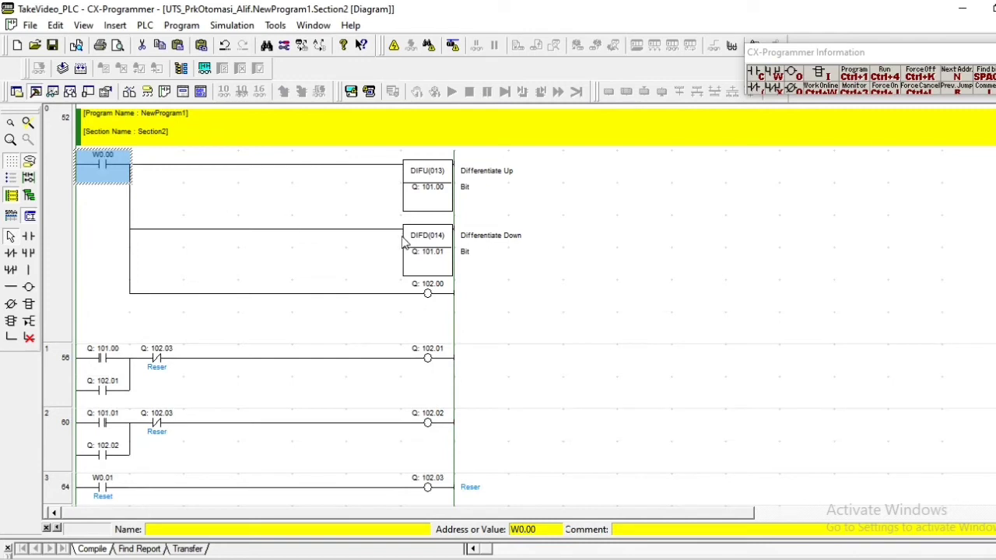
{"action": "right_click", "coordinate": [94, 193]}
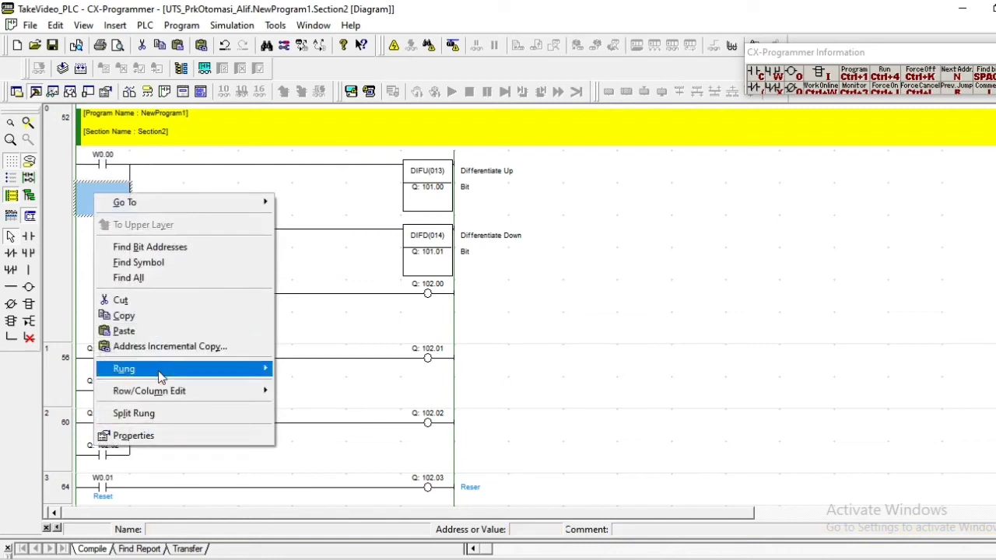
{"action": "mouse_move", "coordinate": [159, 374]}
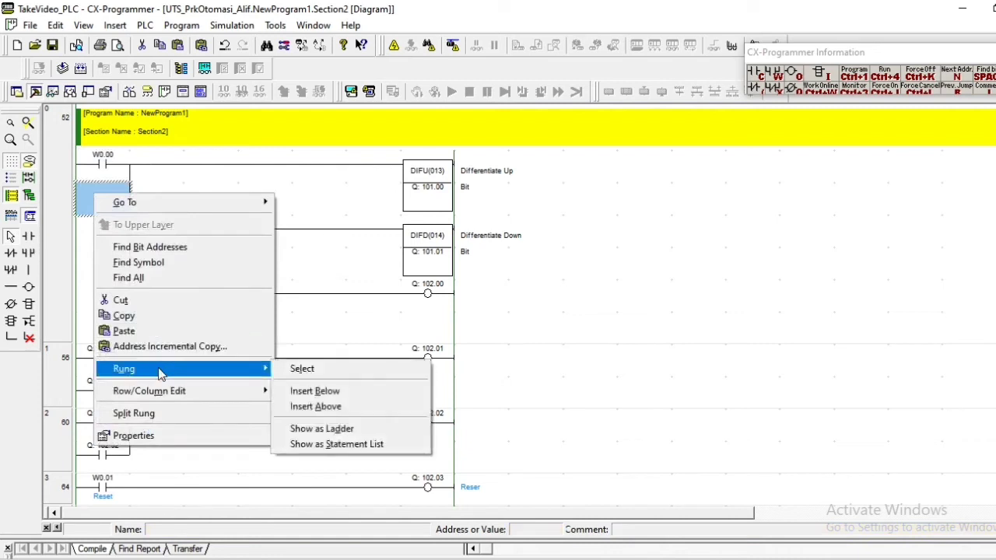
{"action": "left_click", "coordinate": [351, 391]}
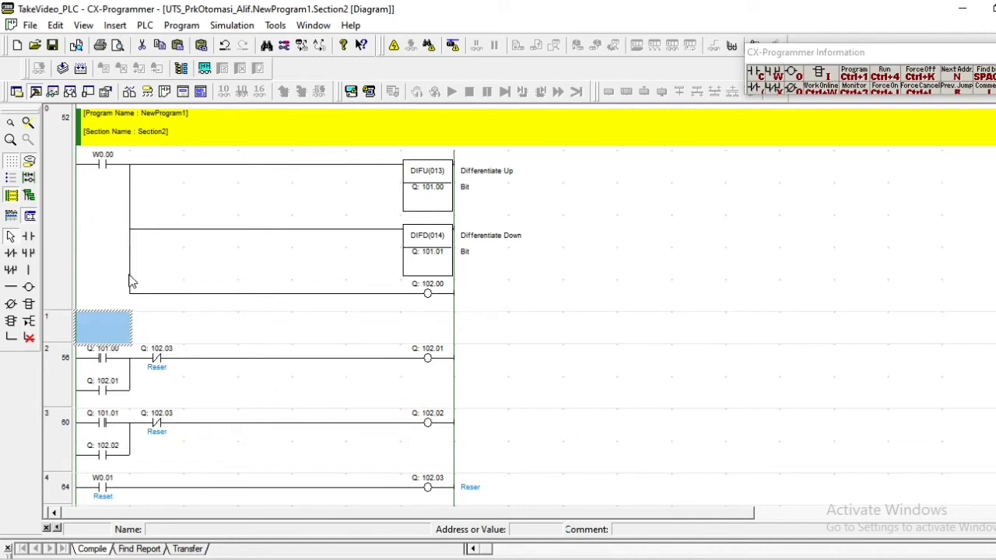
- Insert an empty rung above the DIFU/DIFD rung, at the start of the section
{"action": "right_click", "coordinate": [98, 240]}
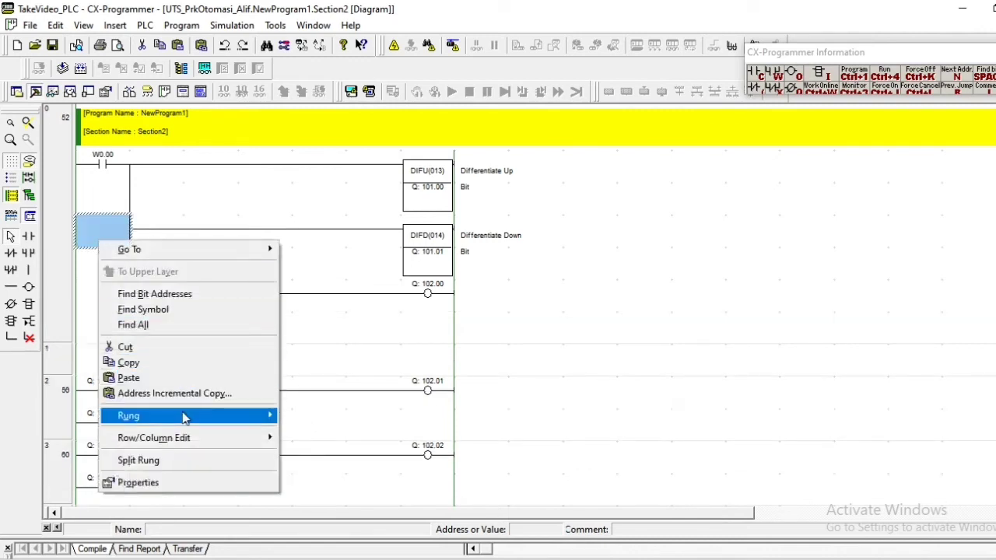
{"action": "mouse_move", "coordinate": [187, 418]}
{"action": "left_click", "coordinate": [336, 459]}
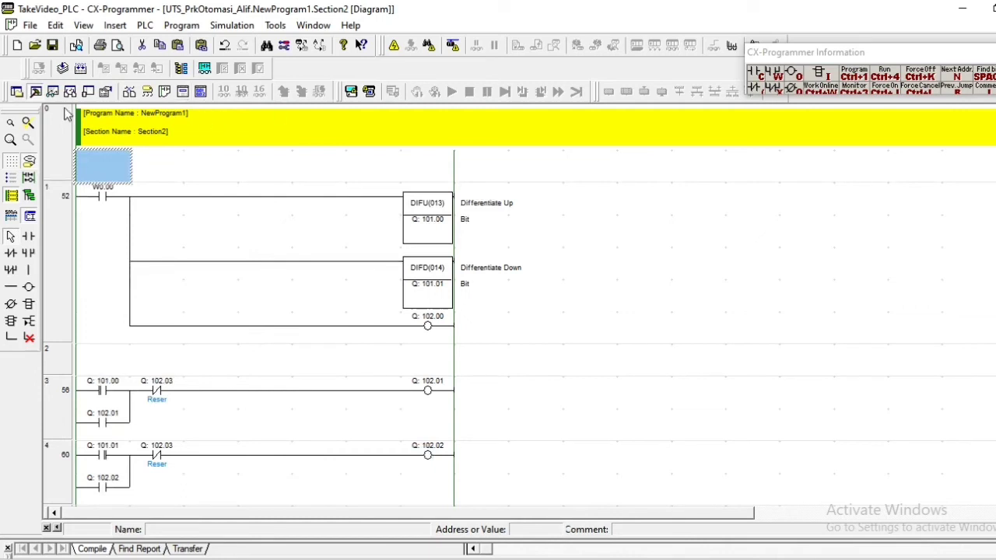
- Add a normally open contact W0.03 with the comment "mulai" at the start of the first rung
{"action": "left_click", "coordinate": [29, 236]}
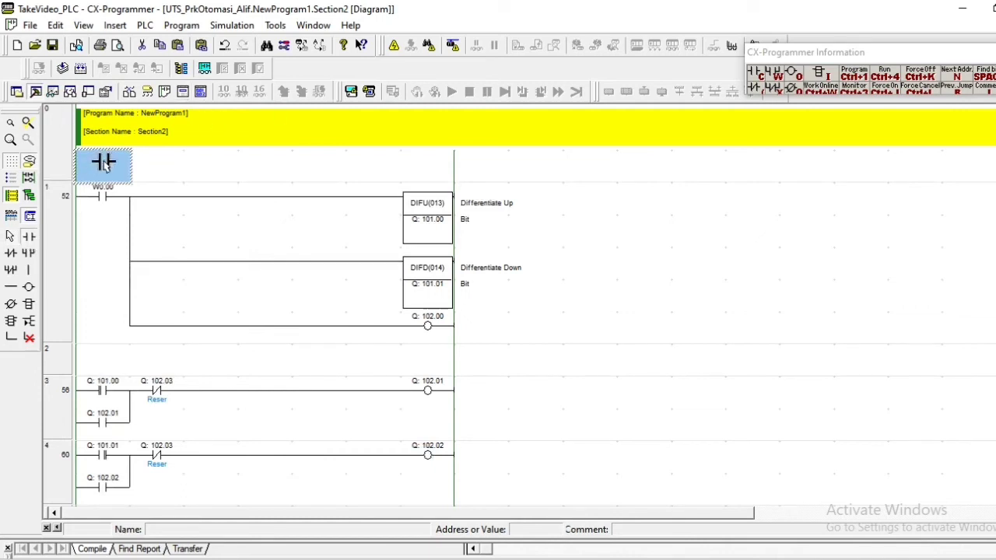
{"action": "left_click", "coordinate": [102, 163]}
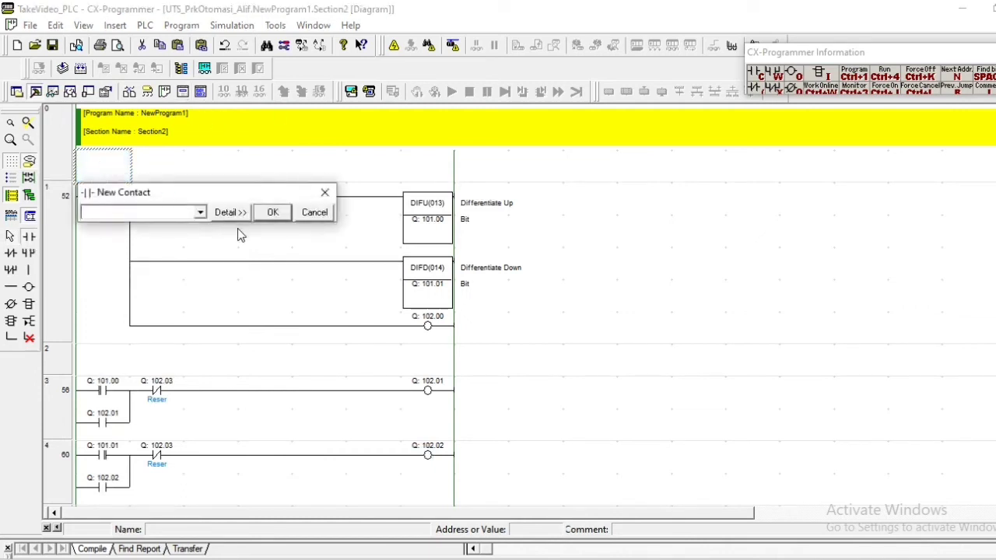
{"action": "type", "text": "W0.03"}
{"action": "key", "text": "Return"}
{"action": "type", "text": "mul"}
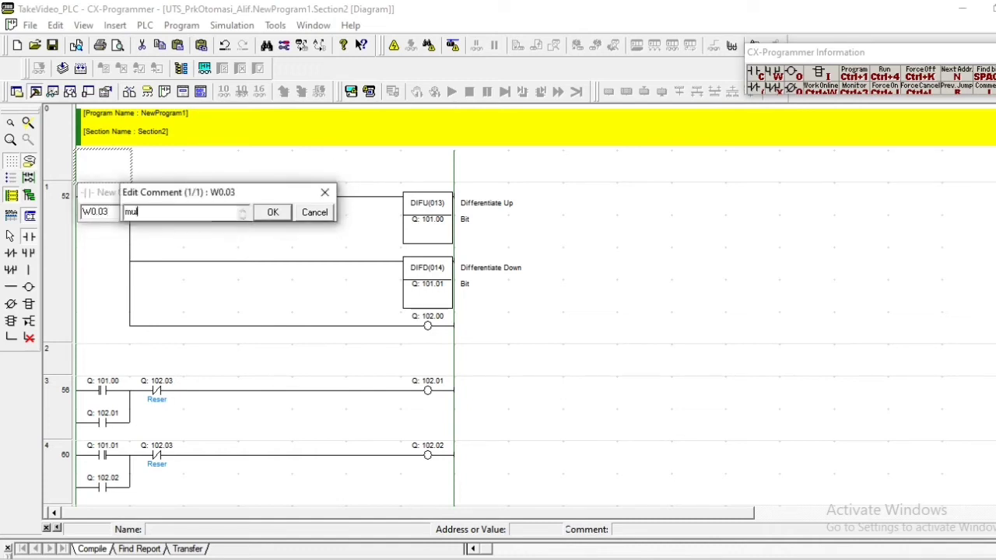
{"action": "type", "text": "ai"}
{"action": "key", "text": "Return"}
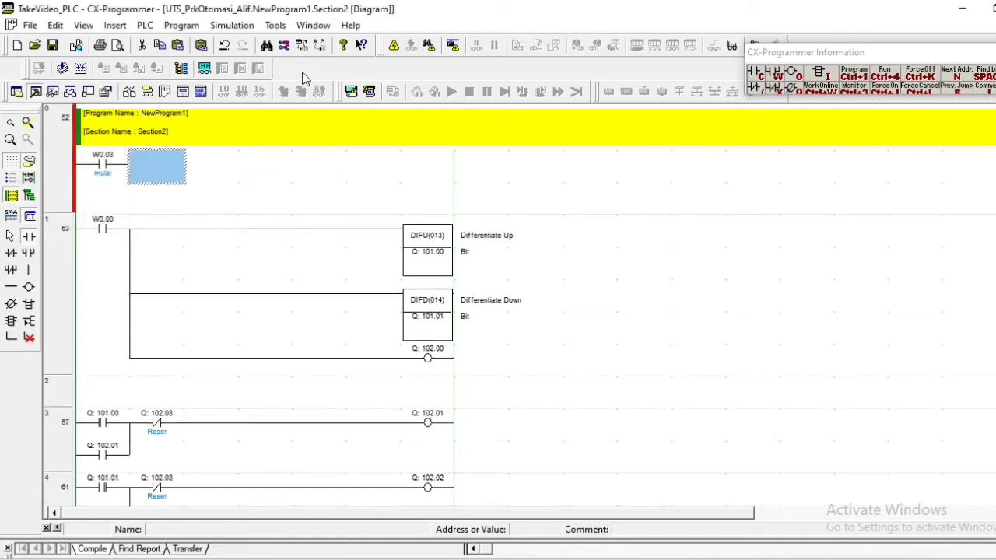
- Add an IL instruction at the output end of the first rung
{"action": "left_click", "coordinate": [29, 305]}
{"action": "left_click", "coordinate": [433, 172]}
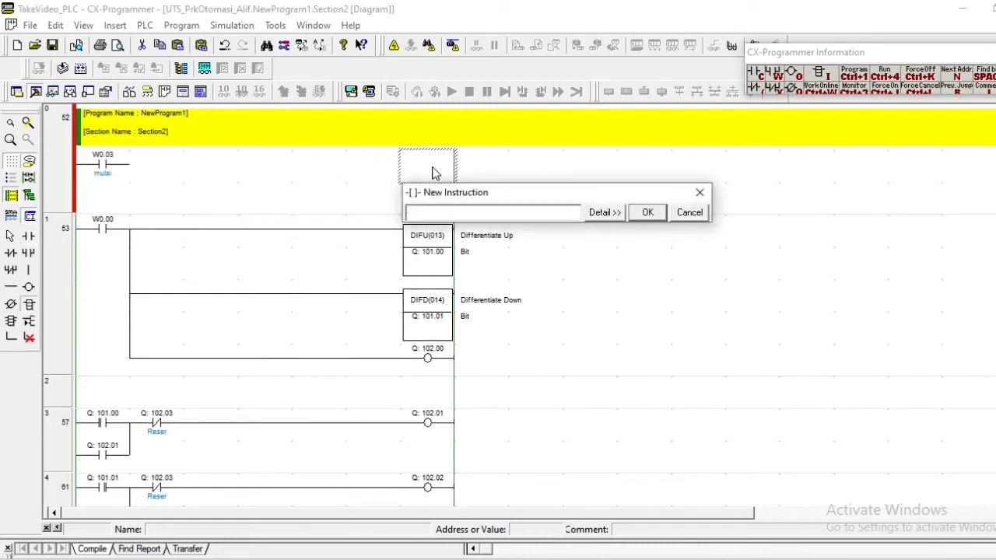
{"action": "type", "text": "IL"}
{"action": "key", "text": "Return"}
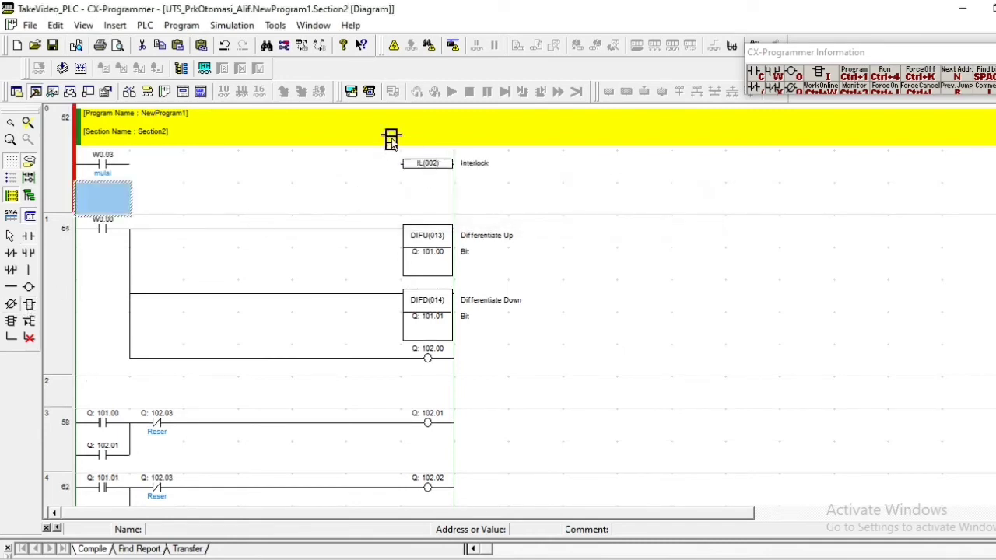
- Draw the horizontal line connecting contact W0.03 to the IL instruction in the first rung
{"action": "key", "text": "Up"}
{"action": "key", "text": "Right"}
{"action": "key", "text": "Right"}
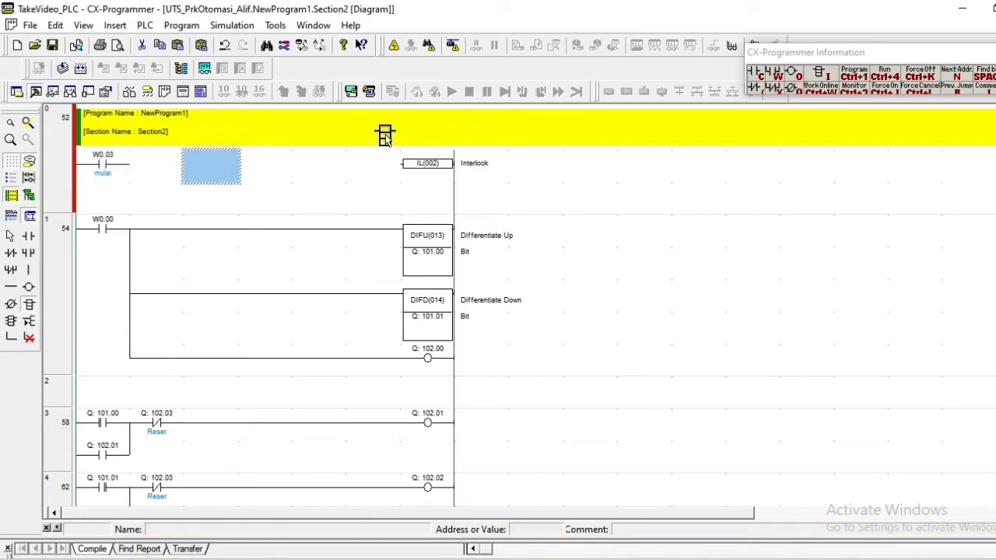
{"action": "key", "text": "Left"}
{"action": "key", "text": "ctrl+Right"}
{"action": "key", "text": "ctrl+Right"}
{"action": "key", "text": "ctrl+Right"}
{"action": "key", "text": "ctrl+Right"}
{"action": "key", "text": "ctrl+Right"}
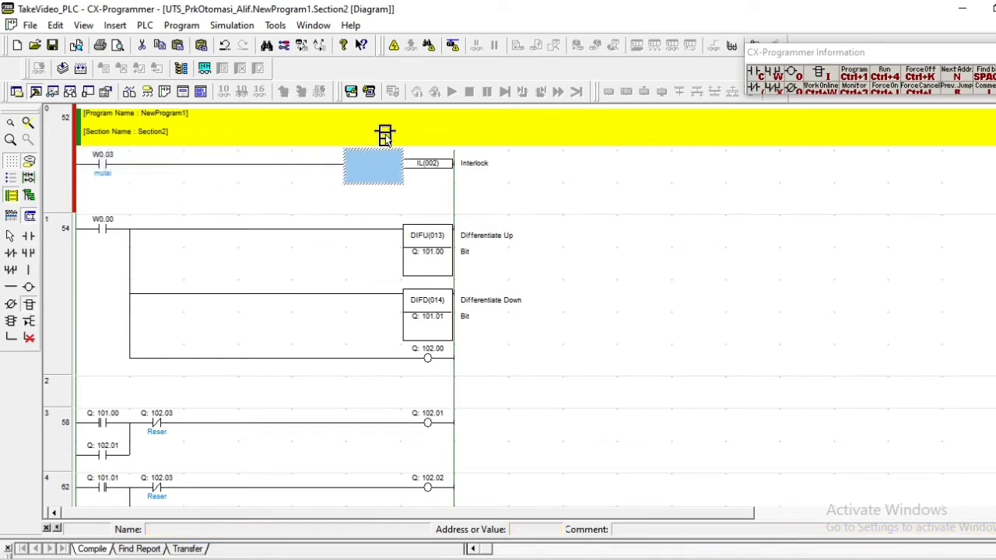
- Add an ILC instruction at the output end of the empty last rung, below the Reset rung
{"action": "key", "text": "Down"}
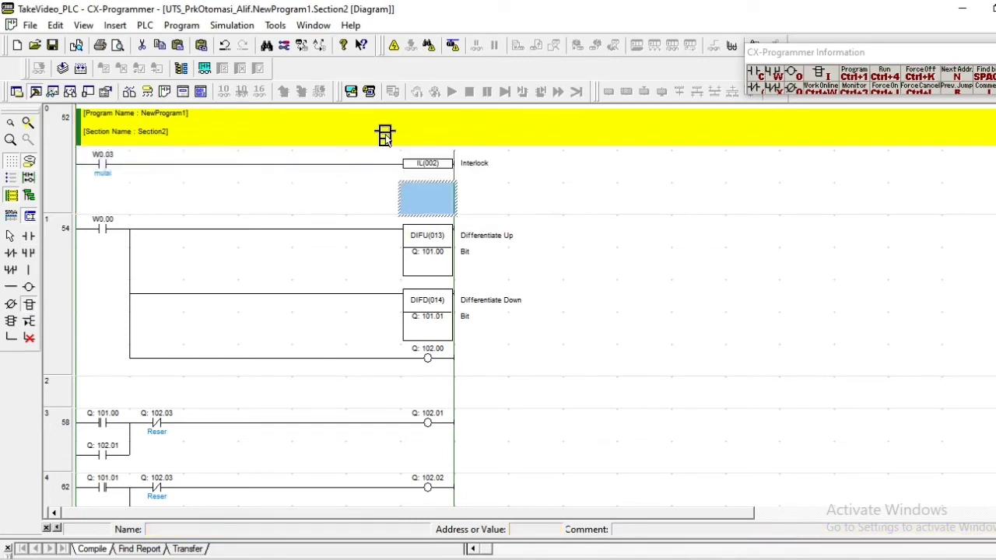
{"action": "key", "text": "Down"}
{"action": "key", "text": "Down"}
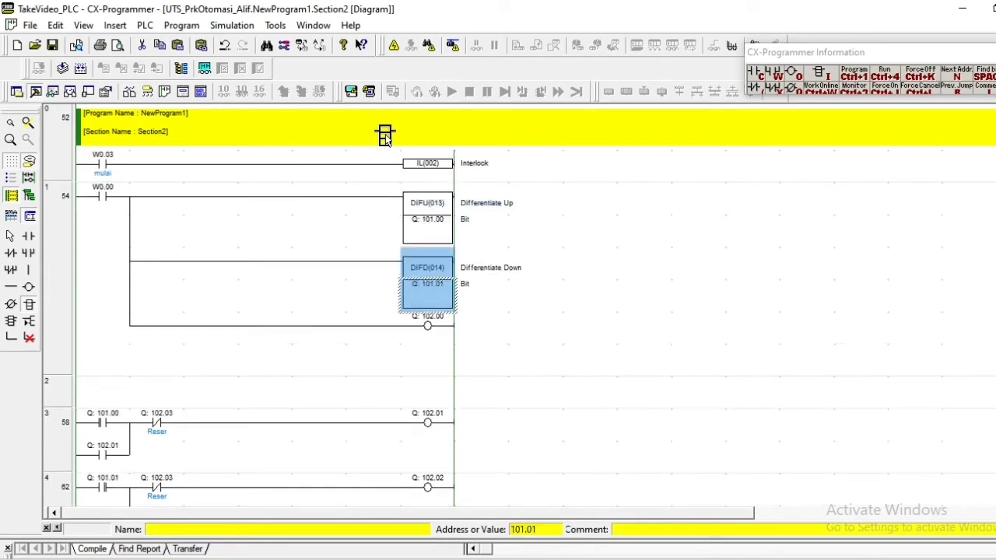
{"action": "key", "text": "Down"}
{"action": "key", "text": "Down"}
{"action": "key", "text": "Down"}
{"action": "key", "text": "Down"}
{"action": "key", "text": "Down"}
{"action": "key", "text": "Down"}
{"action": "key", "text": "Down"}
{"action": "key", "text": "Left"}
{"action": "key", "text": "Left"}
{"action": "key", "text": "Left"}
{"action": "key", "text": "Left"}
{"action": "key", "text": "Left"}
{"action": "key", "text": "Left"}
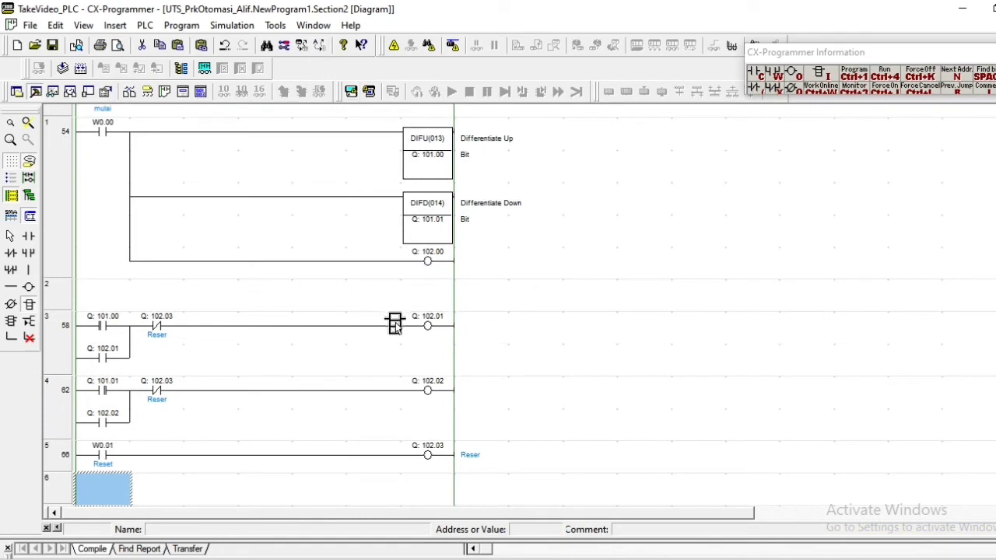
{"action": "left_click", "coordinate": [431, 501]}
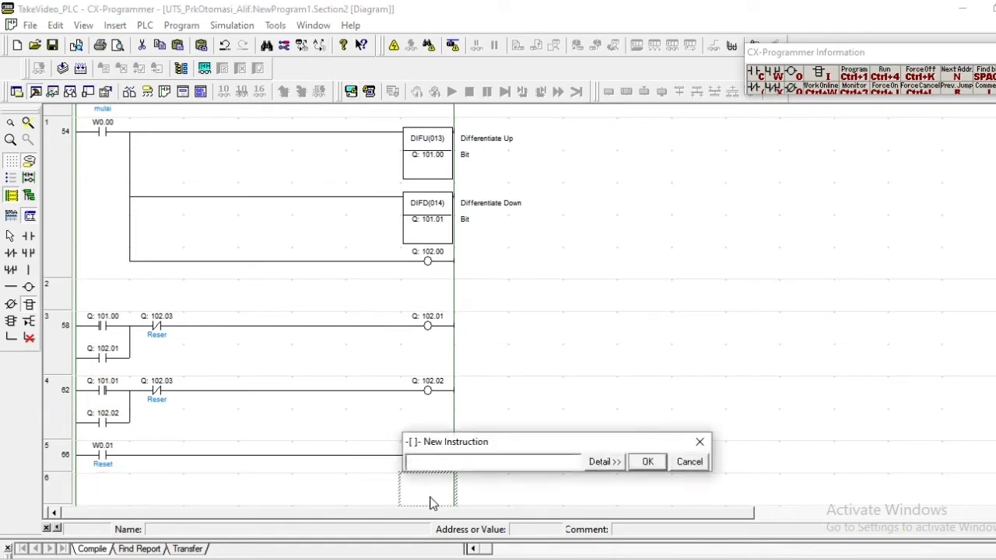
{"action": "type", "text": "ILC"}
{"action": "key", "text": "Return"}
- Draw the horizontal line connecting the start of the last rung to its ILC instruction
{"action": "key", "text": "Left"}
{"action": "key", "text": "Left"}
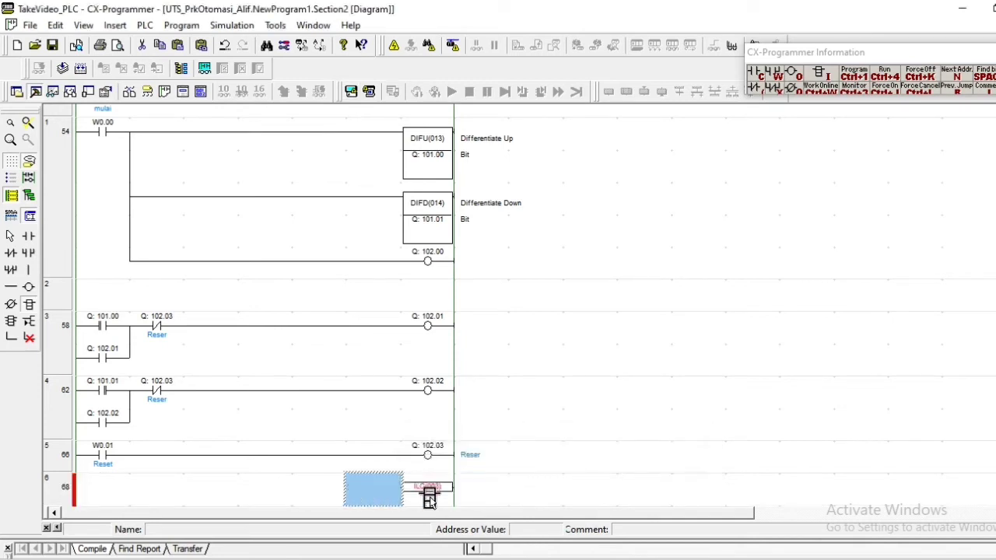
{"action": "key", "text": "Left"}
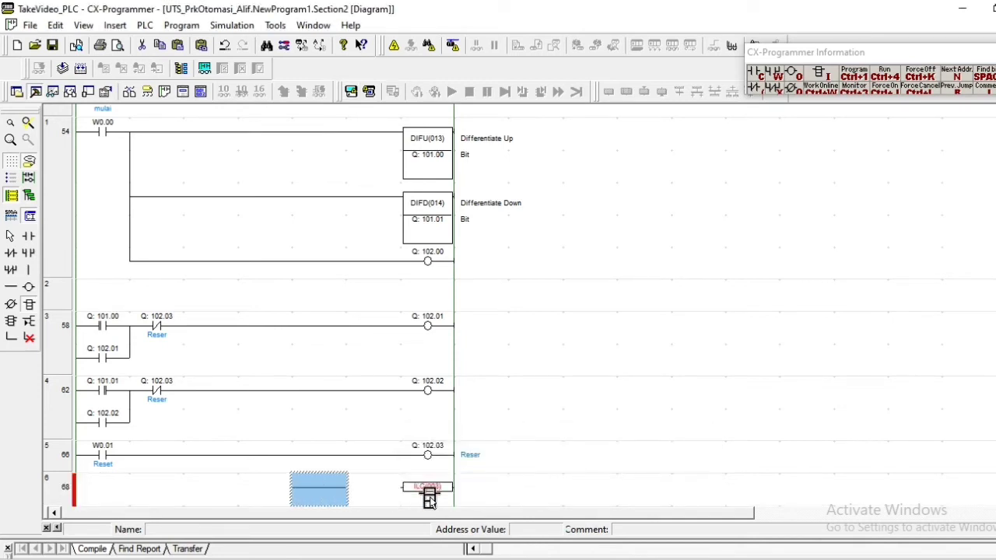
{"action": "key", "text": "Left"}
{"action": "key", "text": "Left"}
{"action": "key", "text": "Left"}
{"action": "key", "text": "Left"}
{"action": "key", "text": "Left"}
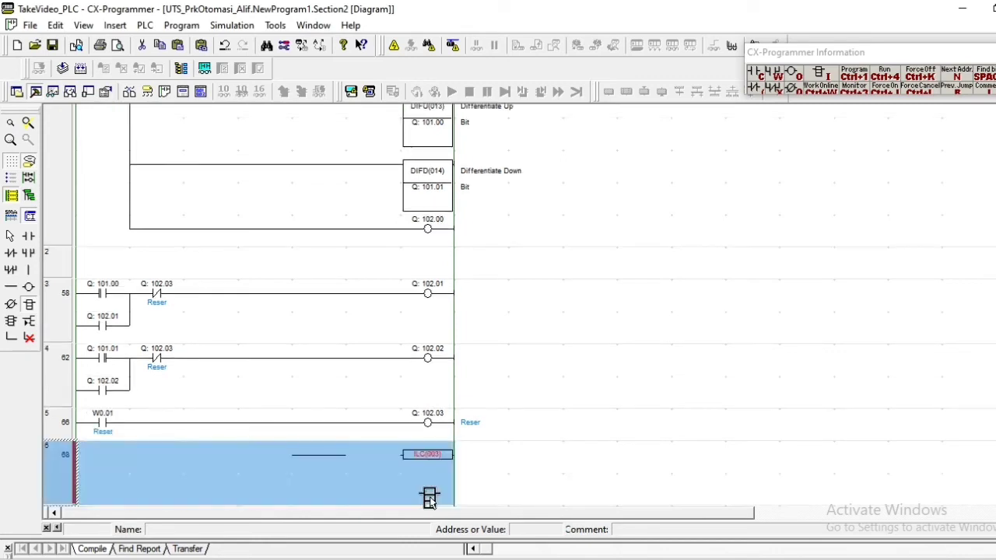
{"action": "key", "text": "Left"}
{"action": "key", "text": "Down"}
{"action": "key", "text": "Left"}
{"action": "key", "text": "Left"}
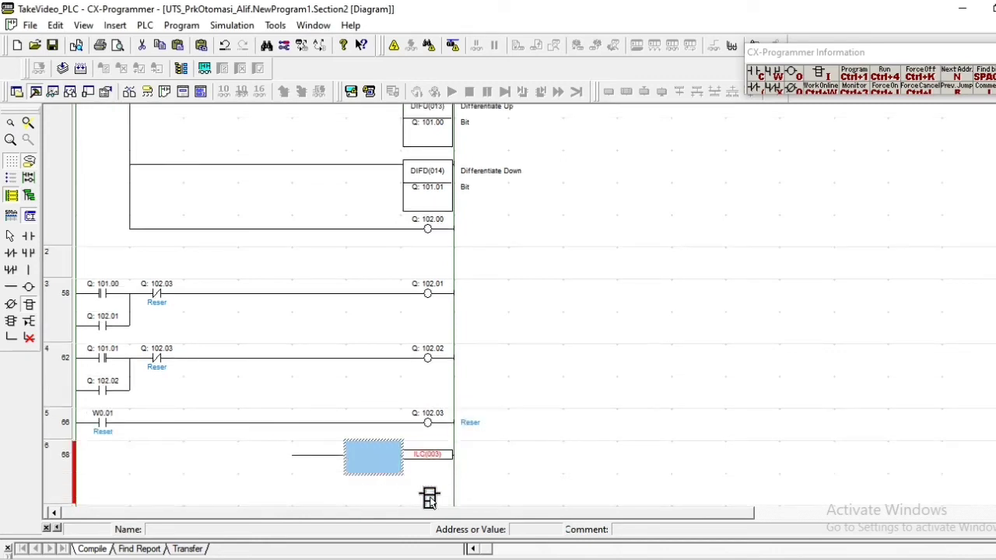
{"action": "key", "text": "Right"}
{"action": "key", "text": "Left"}
{"action": "key", "text": "Left"}
{"action": "key", "text": "Left"}
{"action": "key", "text": "Left"}
{"action": "key", "text": "Left"}
{"action": "key", "text": "Left"}
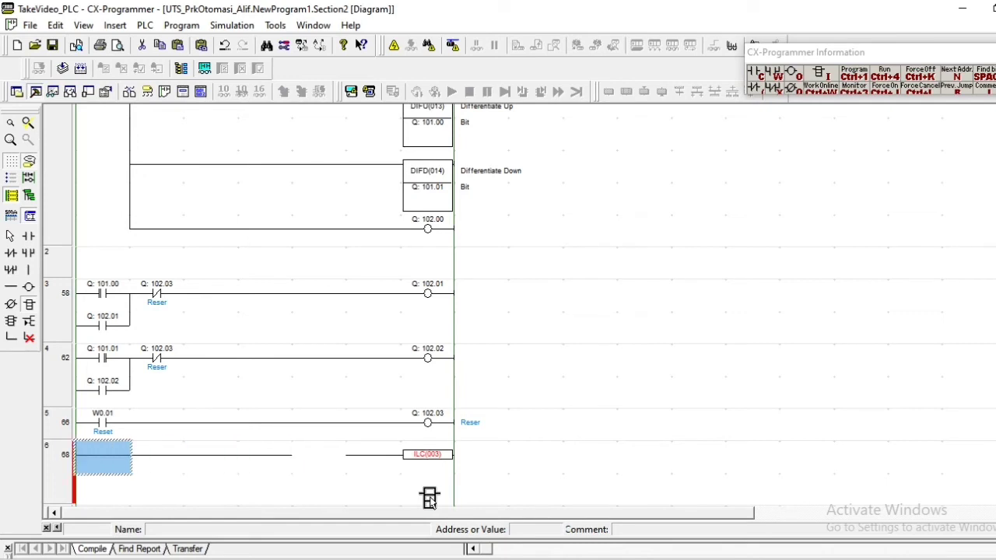
{"action": "key", "text": "Right"}
{"action": "key", "text": "Right"}
{"action": "key", "text": "Right"}
{"action": "key", "text": "Right"}
{"action": "key", "text": "Right"}
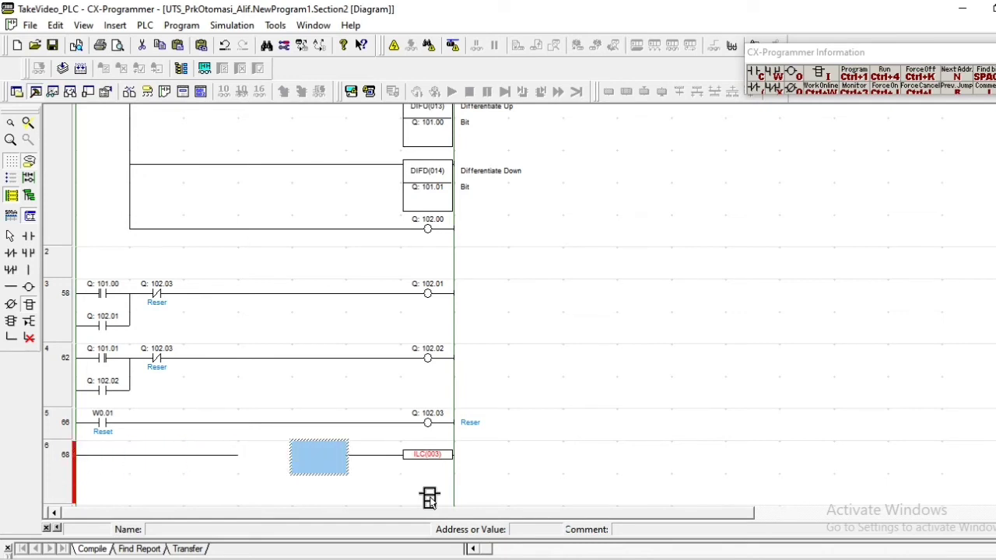
{"action": "key", "text": "Left"}
{"action": "key", "text": "Left"}
{"action": "key", "text": "ctrl+Right"}
{"action": "key", "text": "Right"}
{"action": "key", "text": "ctrl+Left"}
{"action": "key", "text": "Down"}
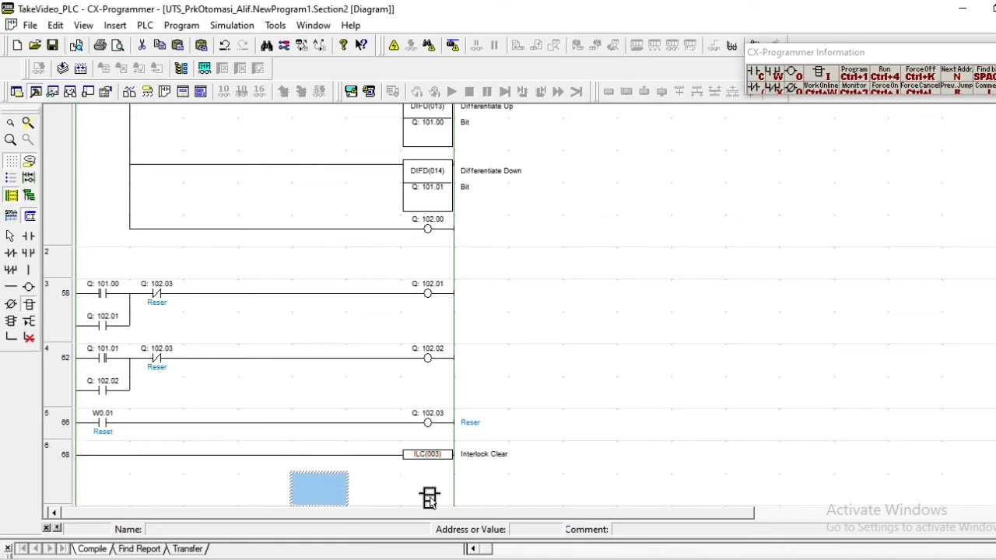
- Add a normally closed contact W0.04 with the comment "Reser sistem" directly after contact W0.03 in the first rung
{"action": "key", "text": "Up"}
{"action": "key", "text": "Up"}
{"action": "key", "text": "Up"}
{"action": "key", "text": "Up"}
{"action": "key", "text": "Up"}
{"action": "key", "text": "Up"}
{"action": "key", "text": "Up"}
{"action": "key", "text": "Up"}
{"action": "key", "text": "Up"}
{"action": "key", "text": "Up"}
{"action": "key", "text": "Up"}
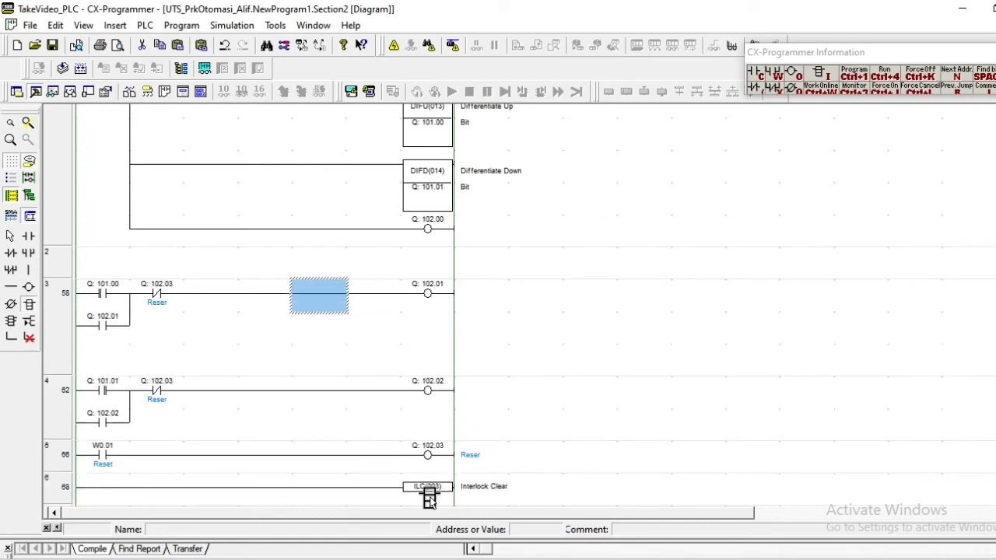
{"action": "key", "text": "Up"}
{"action": "key", "text": "Up"}
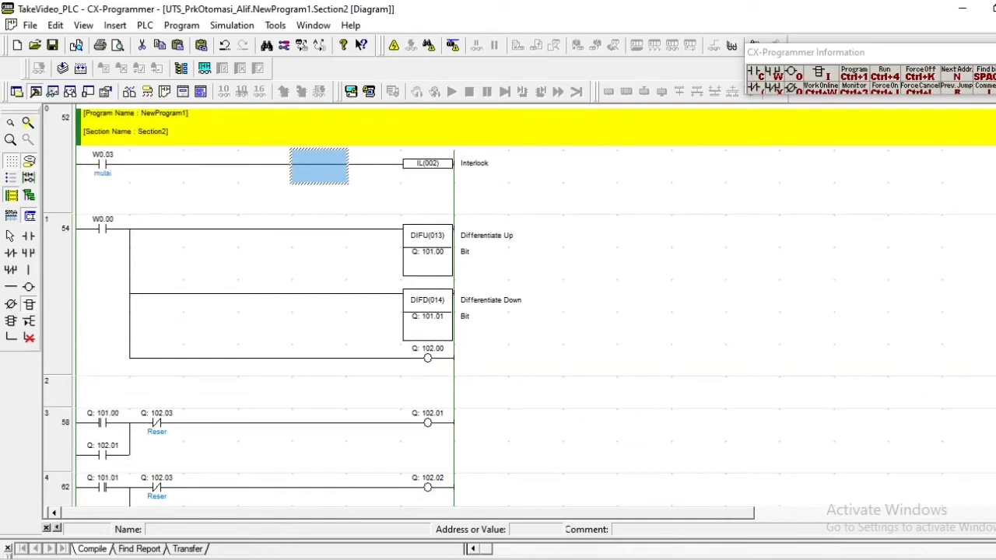
{"action": "scroll", "coordinate": [498, 311], "scroll_direction": "down", "scroll_amount": 1}
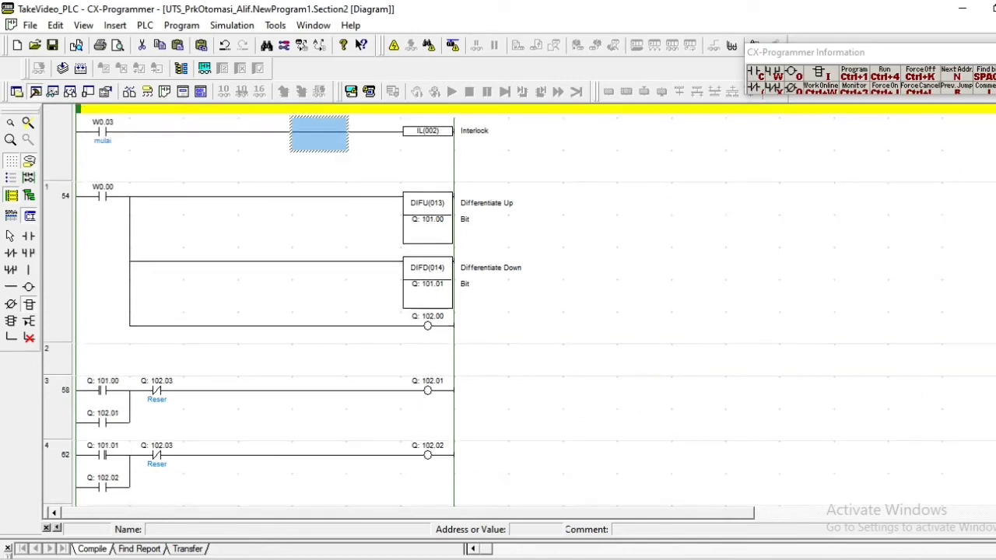
{"action": "scroll", "coordinate": [611, 143], "scroll_direction": "up", "scroll_amount": 1}
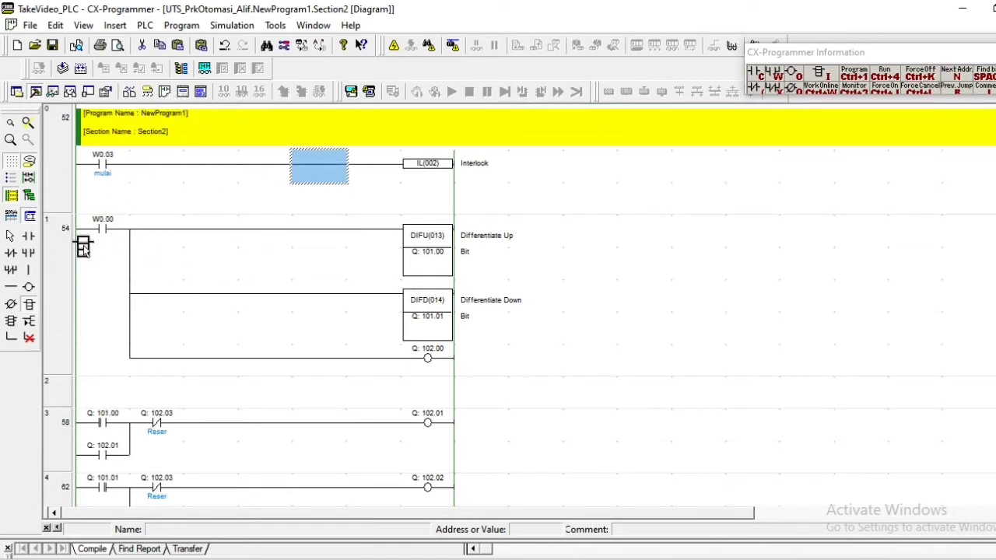
{"action": "left_click", "coordinate": [10, 253]}
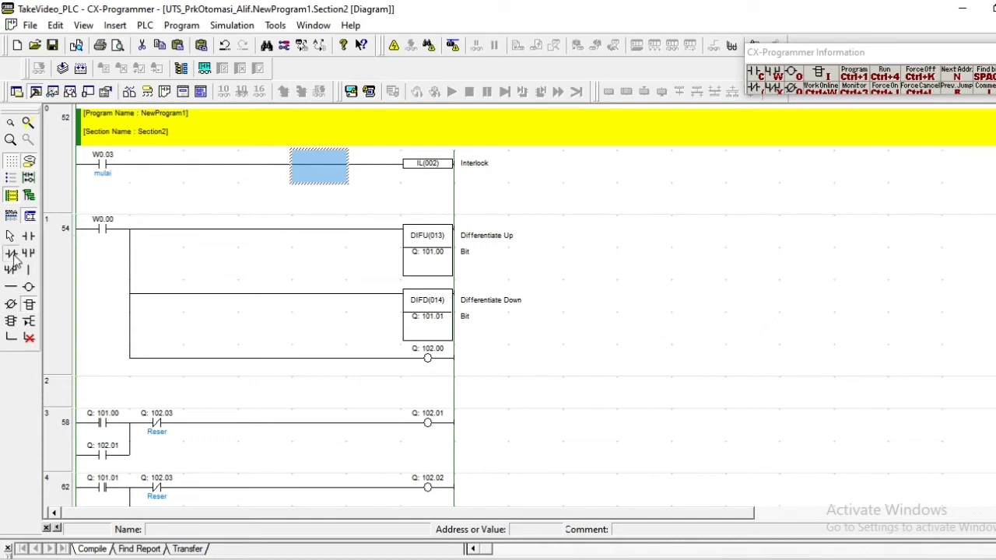
{"action": "left_click", "coordinate": [149, 163]}
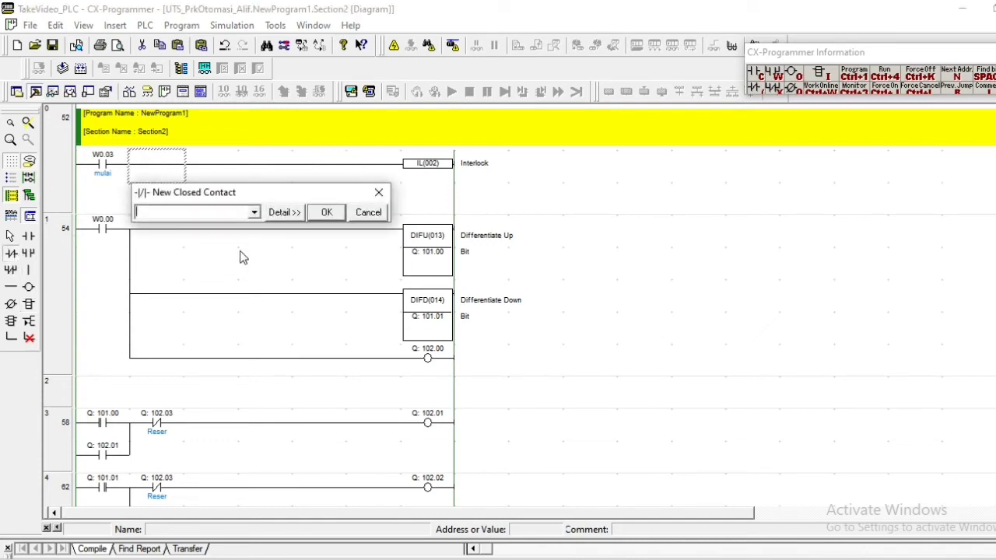
{"action": "type", "text": "w0.04"}
{"action": "key", "text": "Return"}
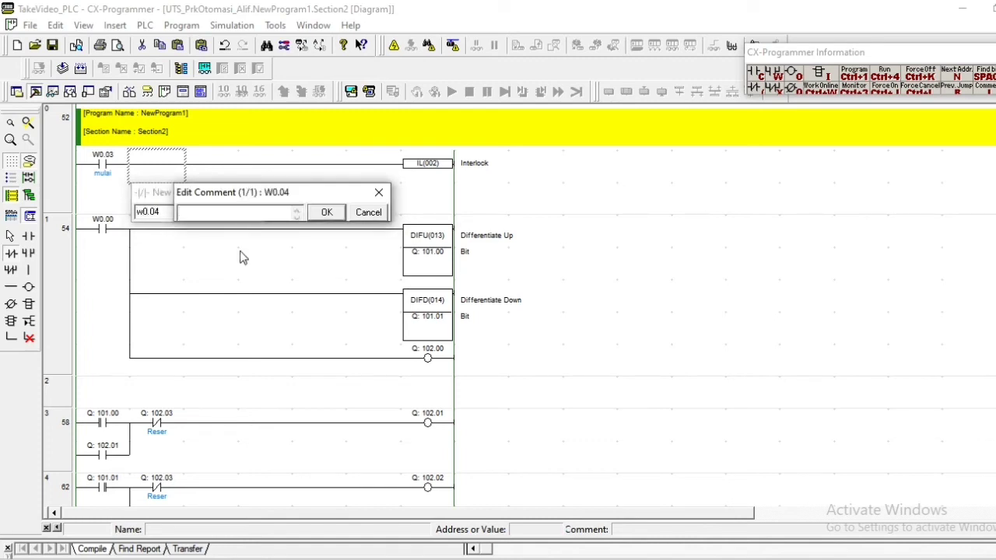
{"action": "type", "text": "Reser sistem"}
{"action": "key", "text": "Return"}
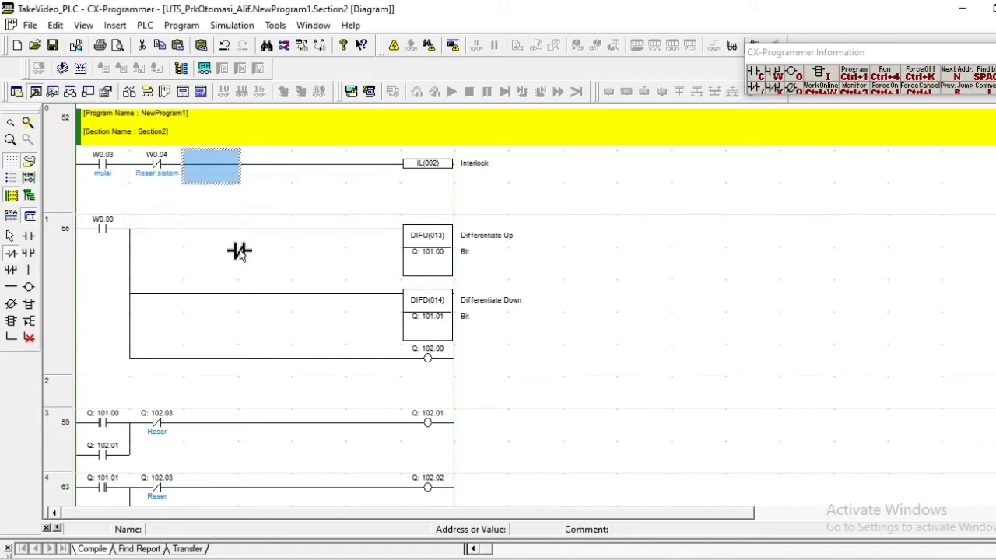
- Start the simulation of the ladder program containing the IL/ILC interlock
{"action": "key", "text": "Down"}
{"action": "key", "text": "Down"}
{"action": "key", "text": "Down"}
{"action": "key", "text": "Down"}
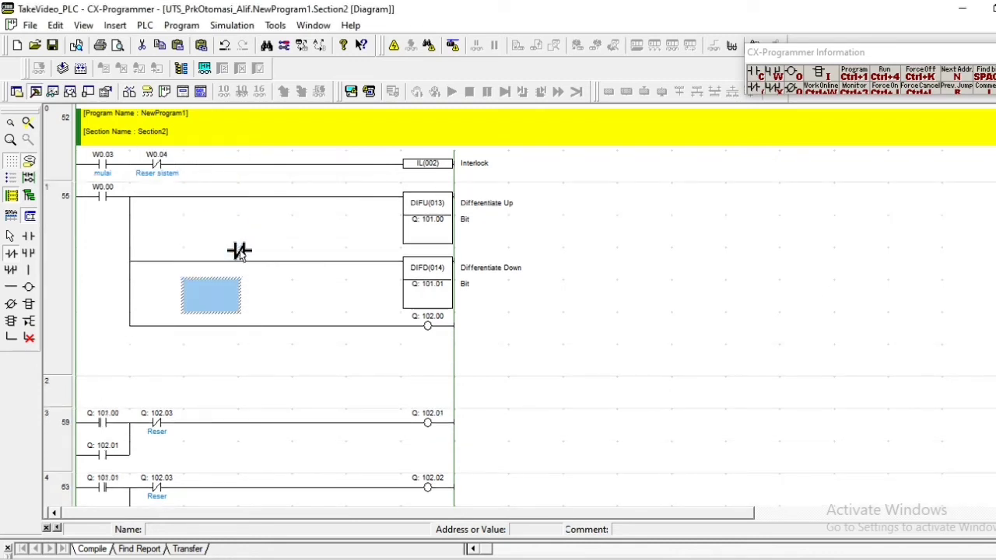
{"action": "left_click", "coordinate": [367, 92]}
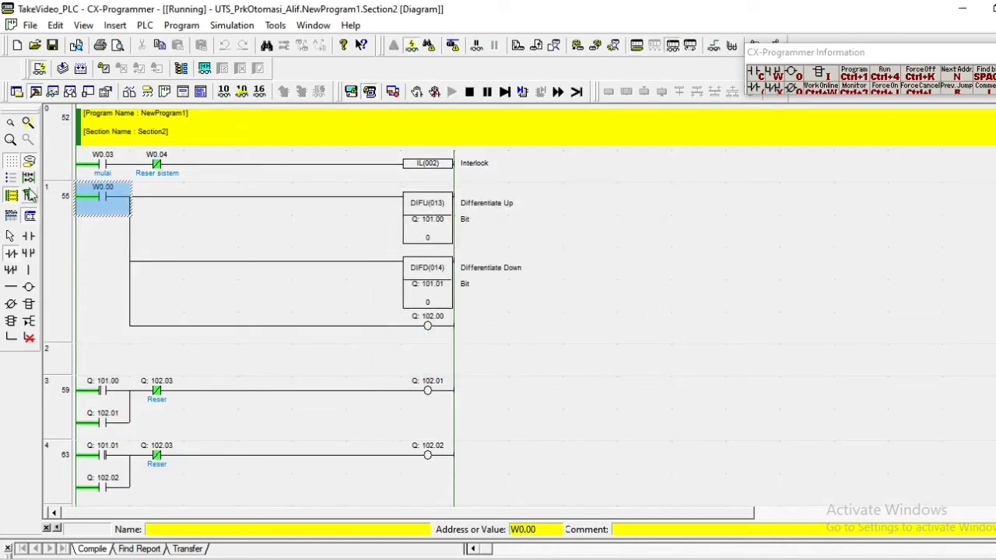
- Set the value of contact W0.03 (mulai) to 1 in the running simulation
{"action": "left_click", "coordinate": [10, 236]}
{"action": "double_click", "coordinate": [105, 172]}
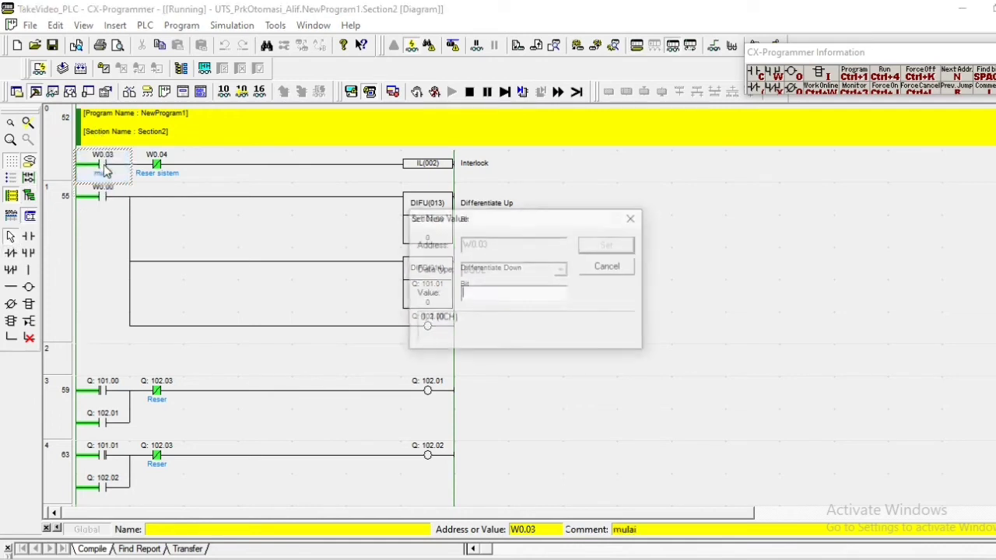
{"action": "type", "text": "1"}
{"action": "key", "text": "Return"}
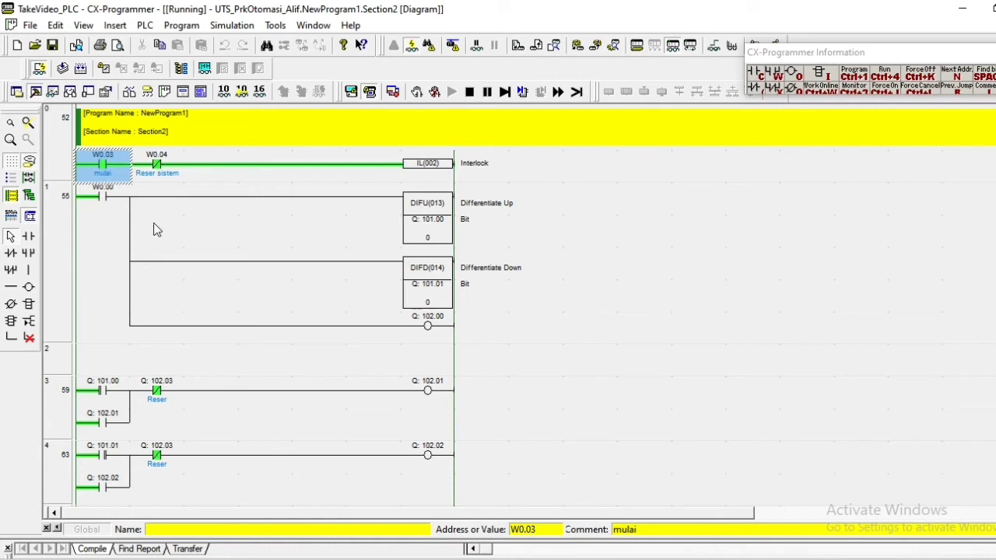
- Set the value of contact W0.00 to 1 and check the rungs down to the ILC instruction
{"action": "left_click", "coordinate": [105, 200]}
{"action": "double_click", "coordinate": [105, 200]}
{"action": "type", "text": "1"}
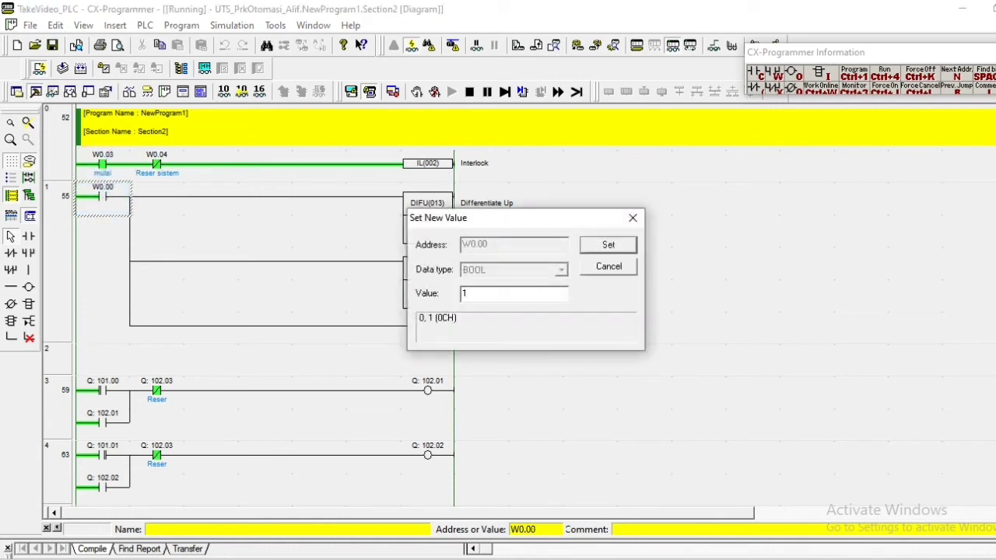
{"action": "key", "text": "Return"}
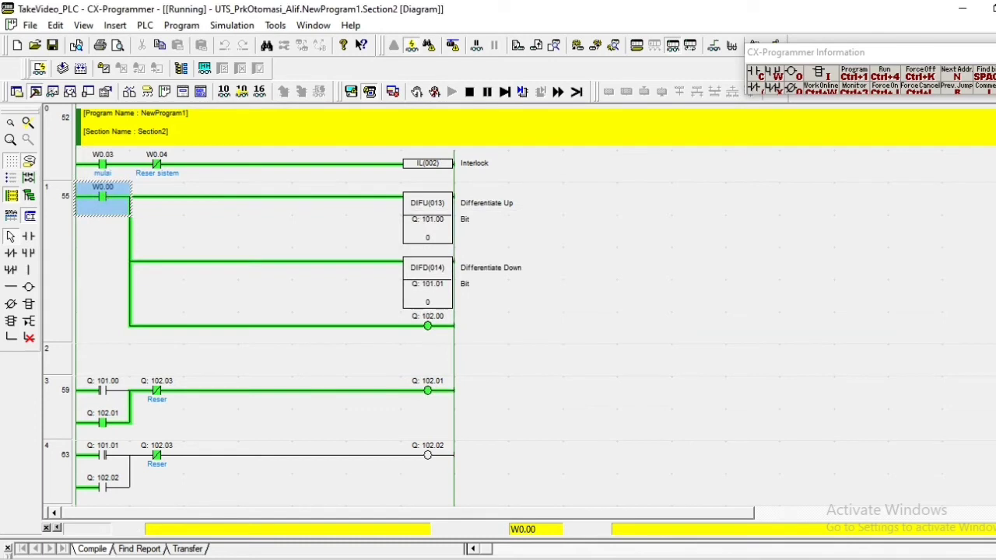
{"action": "scroll", "coordinate": [265, 311], "scroll_direction": "down", "scroll_amount": 3}
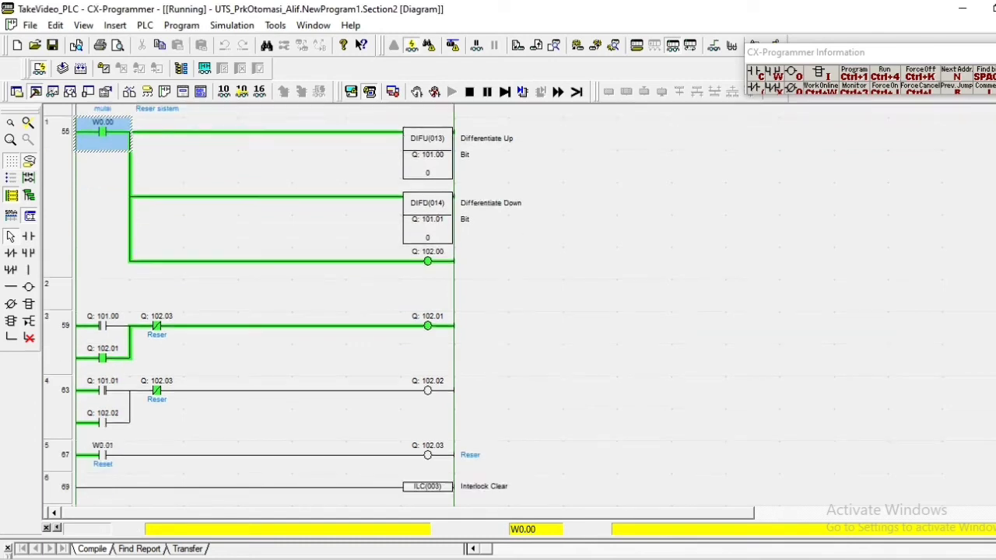
{"action": "scroll", "coordinate": [265, 311], "scroll_direction": "up", "scroll_amount": 2}
{"action": "scroll", "coordinate": [351, 206], "scroll_direction": "up", "scroll_amount": 1}
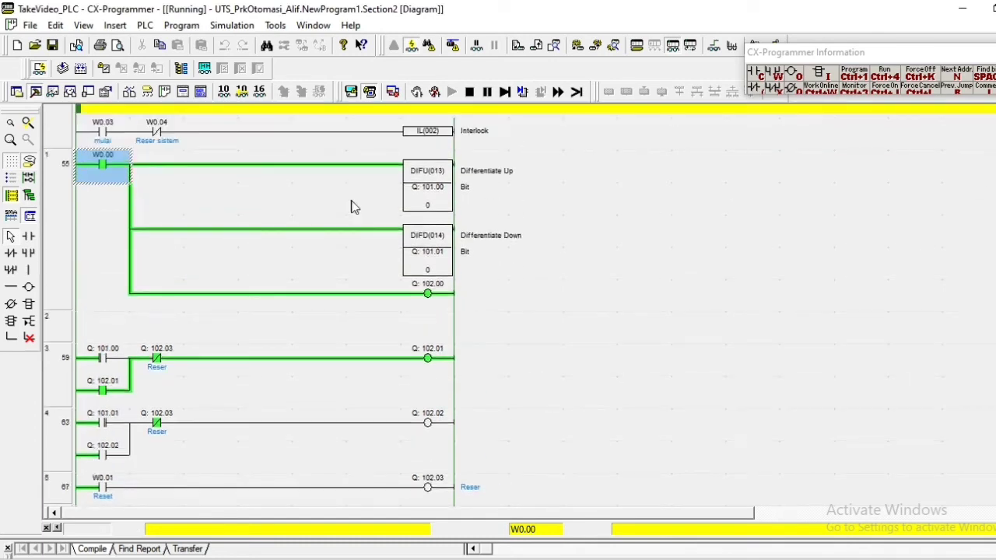
- Set the value of contact W0.04 (Reser sistem) to 0
{"action": "left_click", "coordinate": [158, 134]}
{"action": "double_click", "coordinate": [158, 134]}
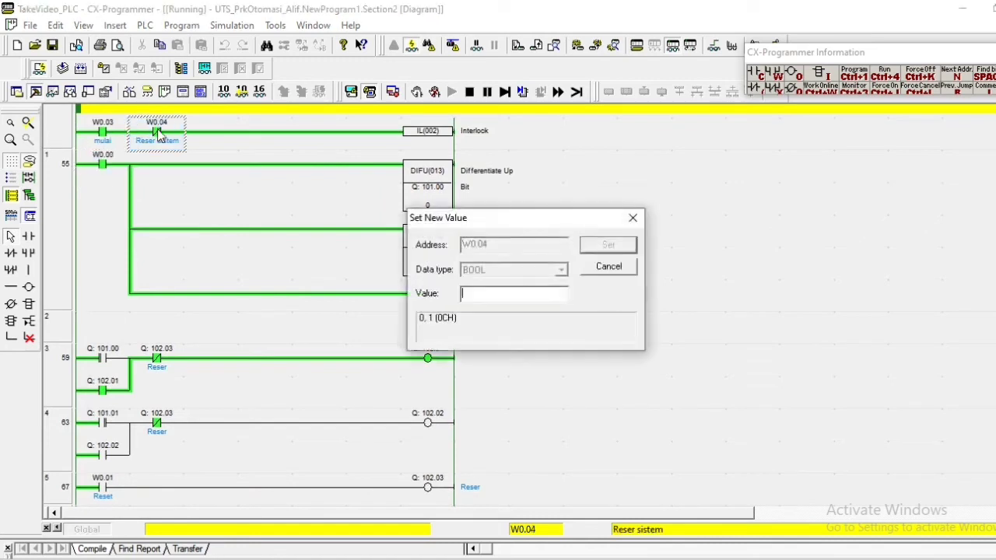
{"action": "type", "text": "0"}
{"action": "key", "text": "Return"}
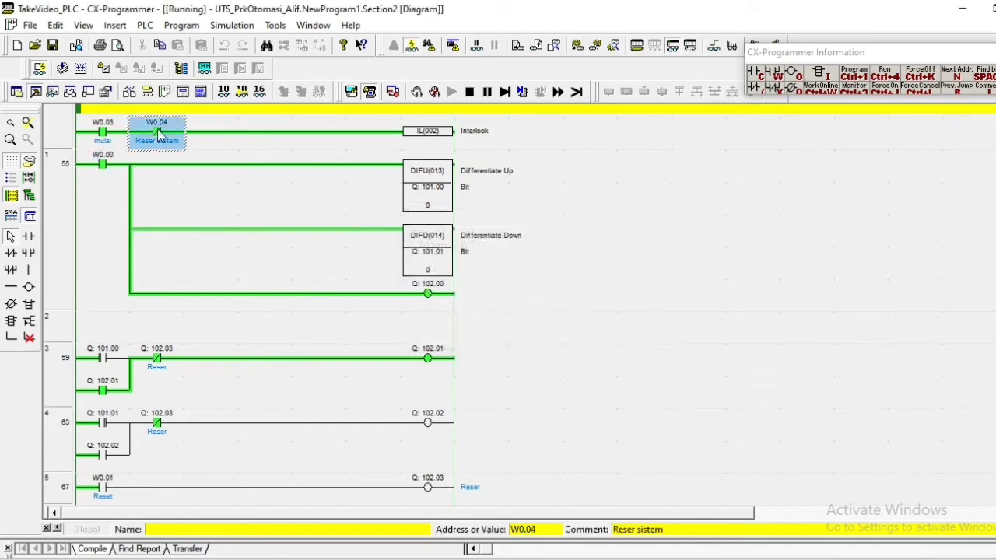
- Set the value of contact W0.04 (Reser sistem) to 1 to interrupt the interlock condition
{"action": "double_click", "coordinate": [158, 134]}
{"action": "type", "text": "1"}
{"action": "key", "text": "Return"}
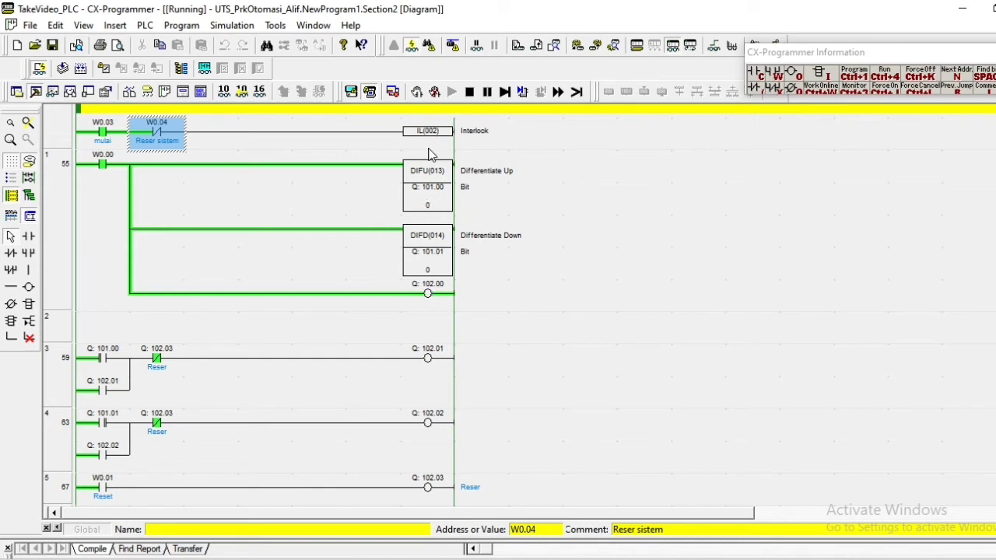
- Stop the simulation and open the Section1 ladder diagram of NewProgram1, leaving the project workspace closed
{"action": "left_click", "coordinate": [370, 92]}
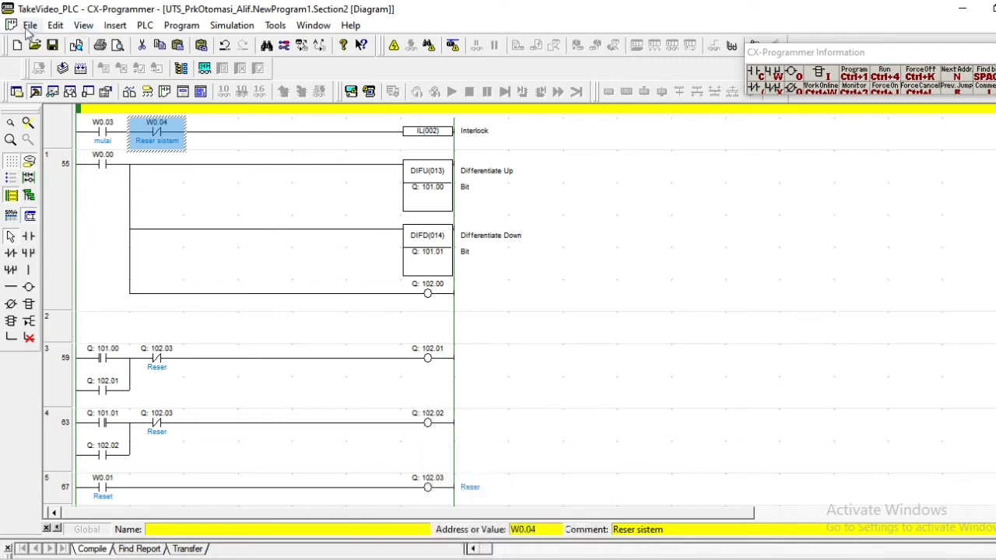
{"action": "left_click", "coordinate": [17, 92]}
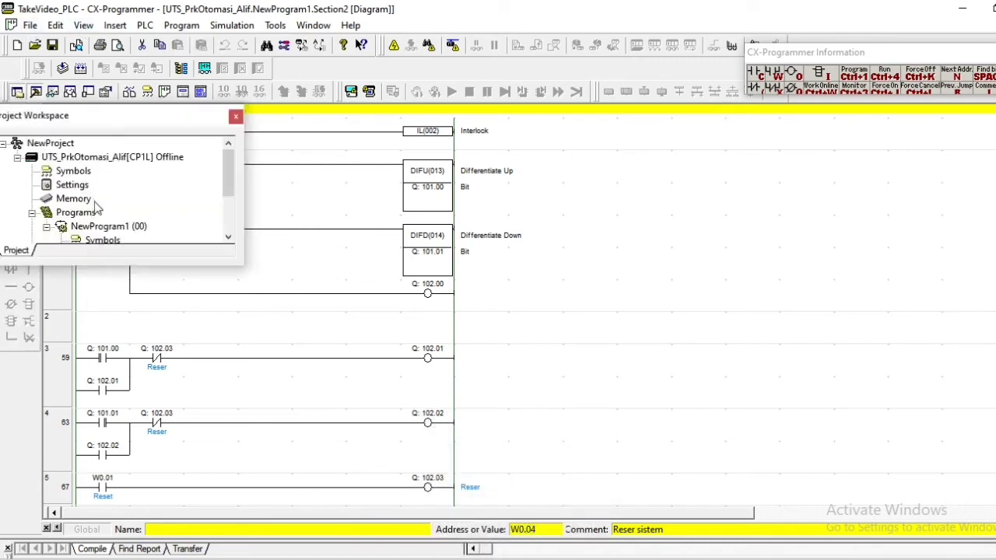
{"action": "left_click_drag", "start_coordinate": [231, 164], "coordinate": [226, 203]}
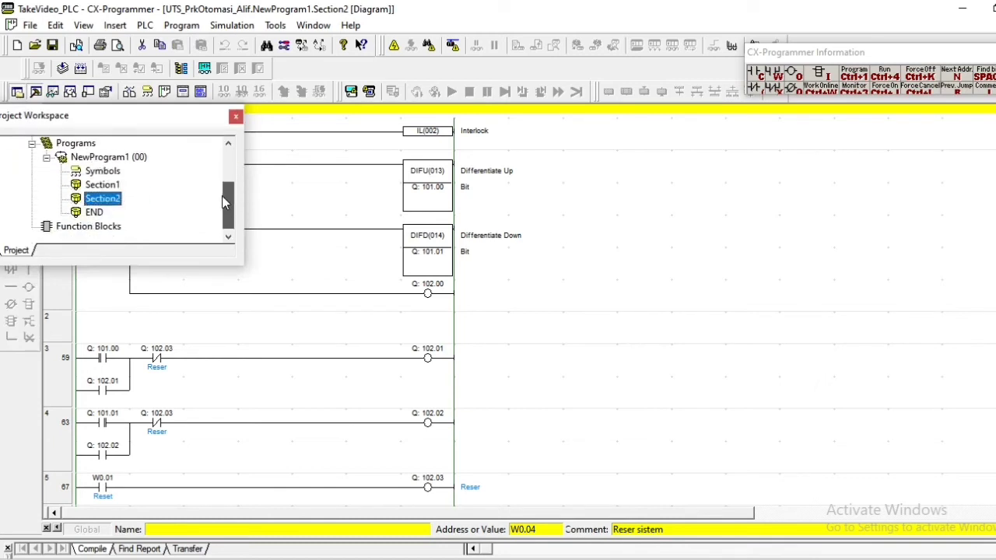
{"action": "double_click", "coordinate": [108, 185]}
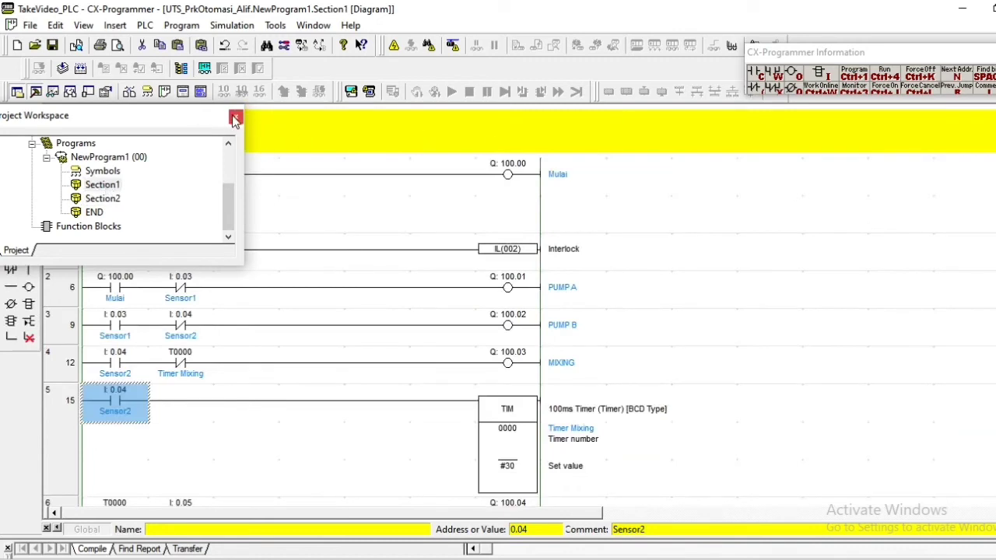
{"action": "left_click", "coordinate": [235, 117]}
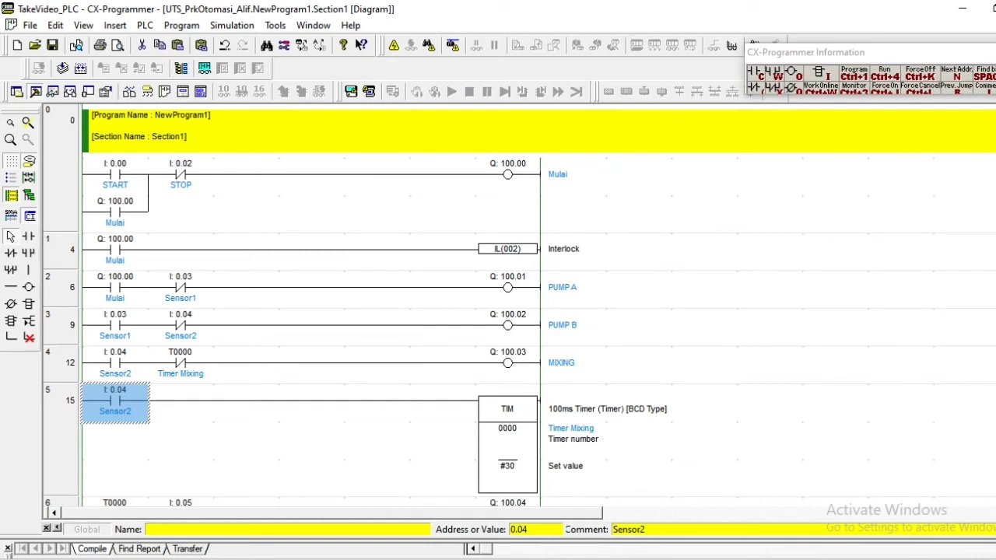
- Review the Section1 rungs, from the START/STOP and Interlock rungs down to the Conveyor and Filling rungs
{"action": "scroll", "coordinate": [311, 311], "scroll_direction": "down", "scroll_amount": 3}
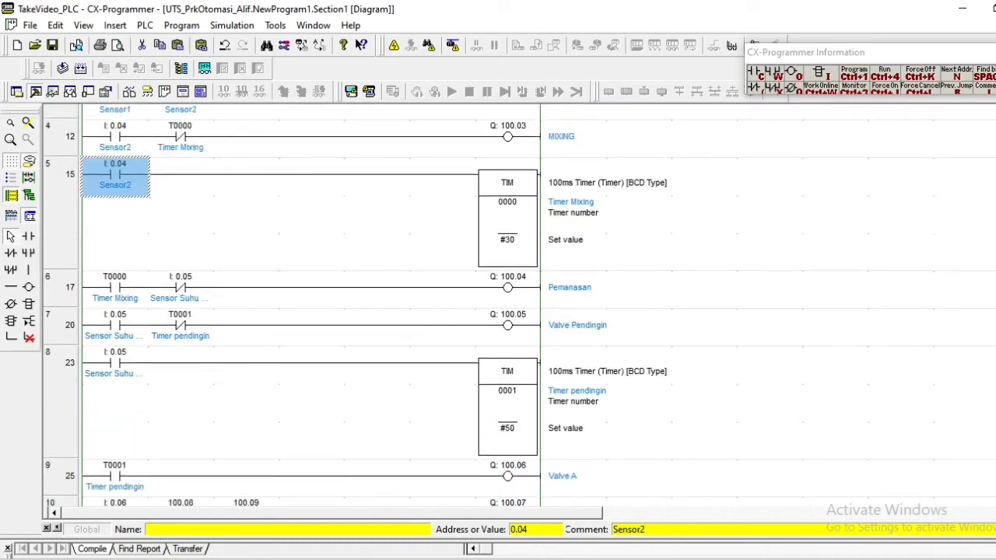
{"action": "scroll", "coordinate": [311, 311], "scroll_direction": "down", "scroll_amount": 1}
{"action": "scroll", "coordinate": [311, 311], "scroll_direction": "down", "scroll_amount": 1}
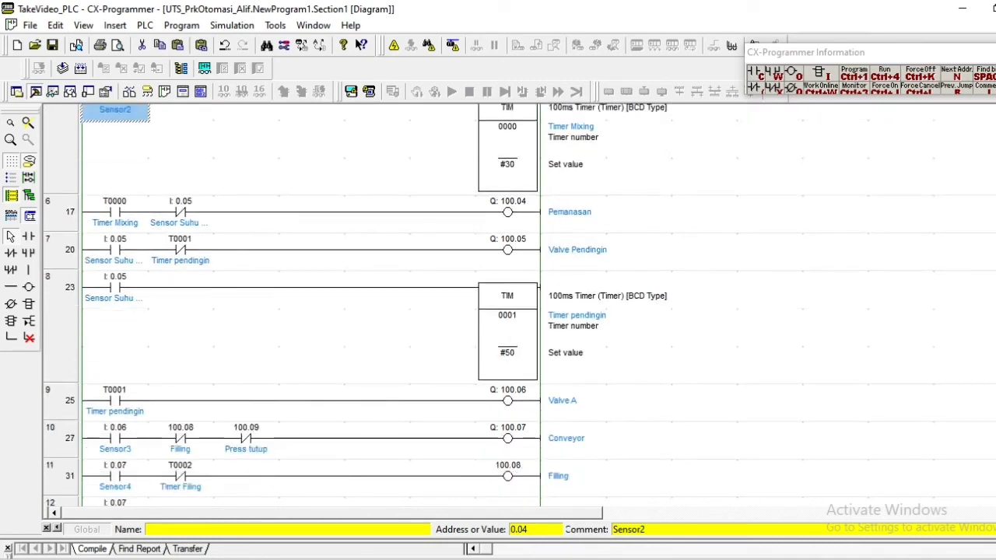
{"action": "scroll", "coordinate": [311, 311], "scroll_direction": "up", "scroll_amount": 4}
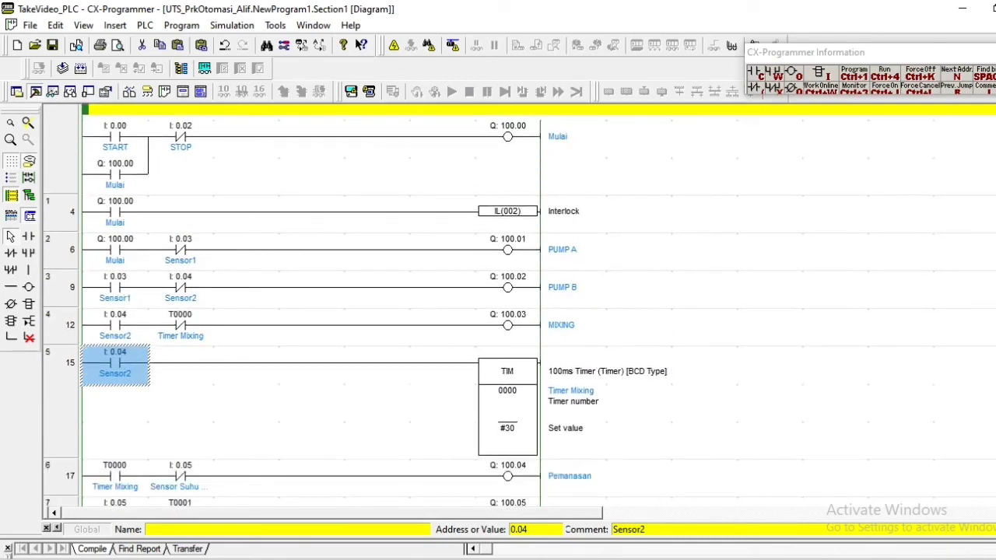
{"action": "scroll", "coordinate": [778, 254], "scroll_direction": "up", "scroll_amount": 1}
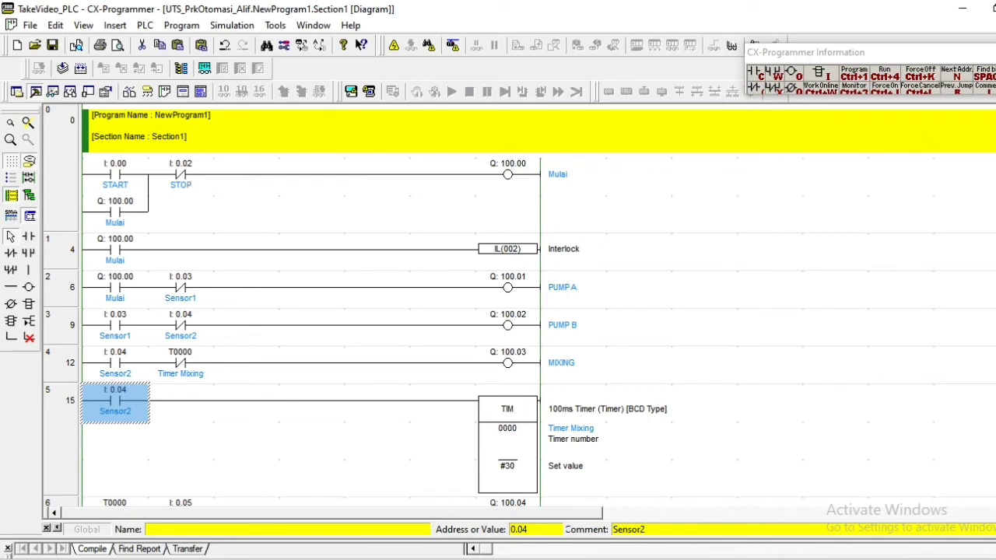
- Examine the remaining Section1 rungs, from the mixing, heating and cooling rungs down to the packaging timer and Interlock Clear
{"action": "scroll", "coordinate": [498, 311], "scroll_direction": "down", "scroll_amount": 4}
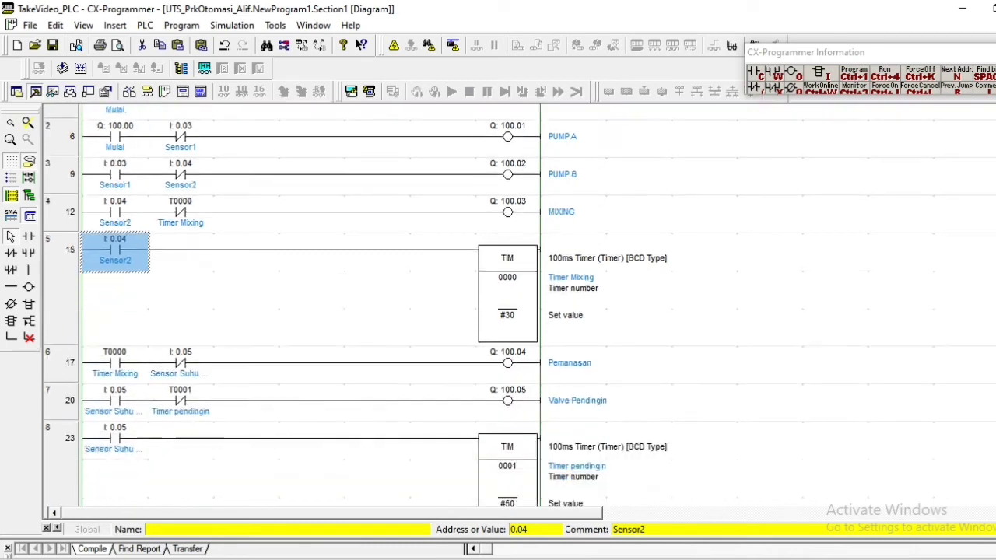
{"action": "scroll", "coordinate": [312, 311], "scroll_direction": "down", "scroll_amount": 1}
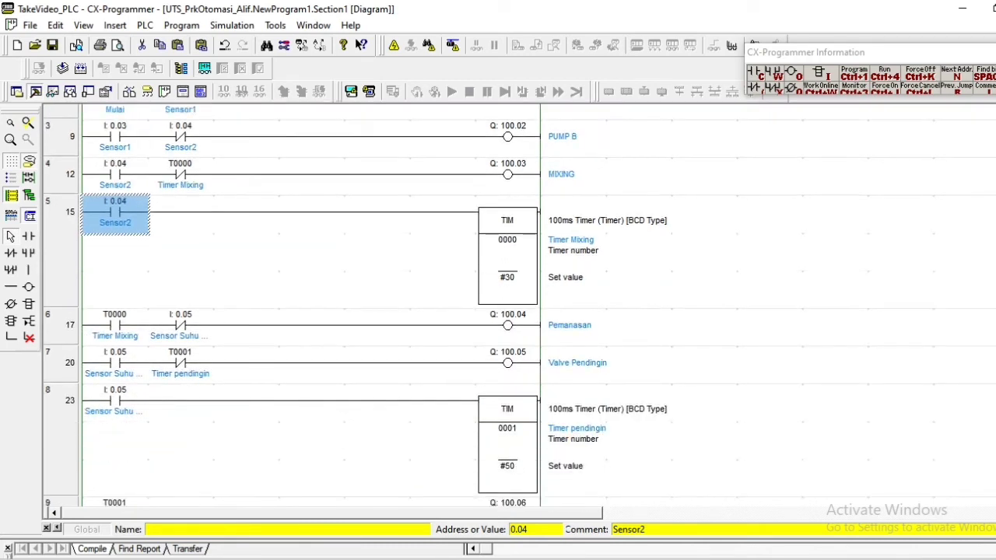
{"action": "scroll", "coordinate": [312, 311], "scroll_direction": "down", "scroll_amount": 1}
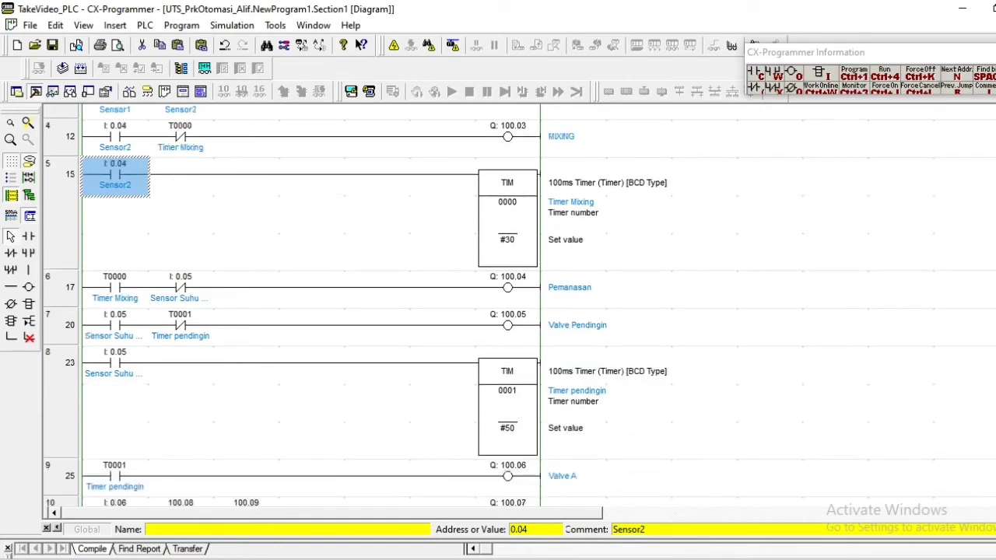
{"action": "scroll", "coordinate": [311, 312], "scroll_direction": "down", "scroll_amount": 1}
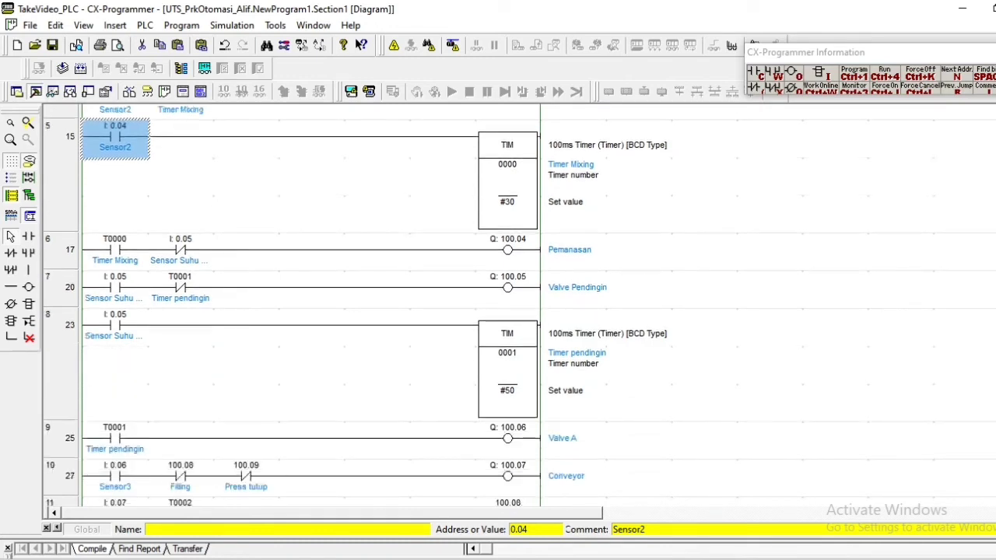
{"action": "scroll", "coordinate": [312, 311], "scroll_direction": "down", "scroll_amount": 1}
{"action": "scroll", "coordinate": [311, 311], "scroll_direction": "down", "scroll_amount": 1}
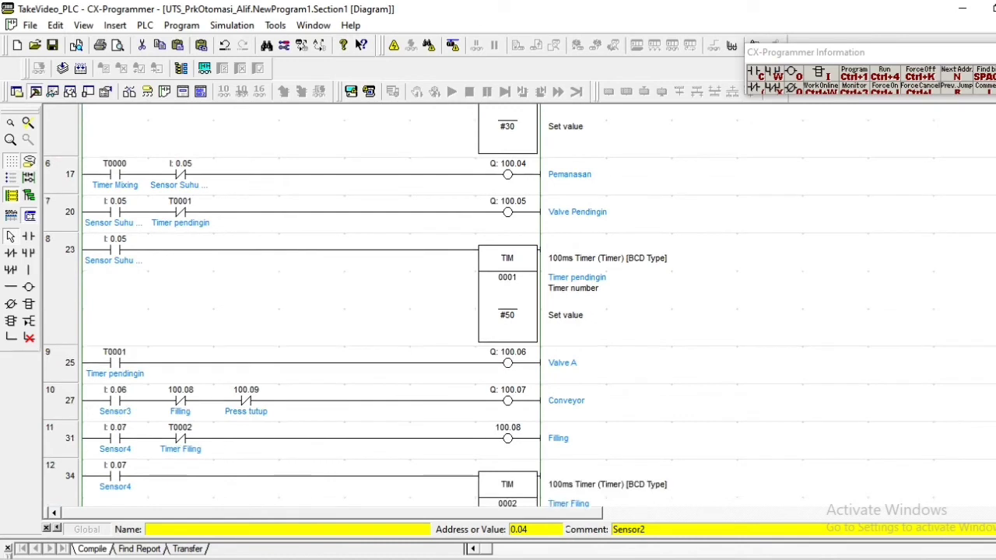
{"action": "scroll", "coordinate": [311, 311], "scroll_direction": "down", "scroll_amount": 1}
{"action": "scroll", "coordinate": [311, 311], "scroll_direction": "down", "scroll_amount": 3}
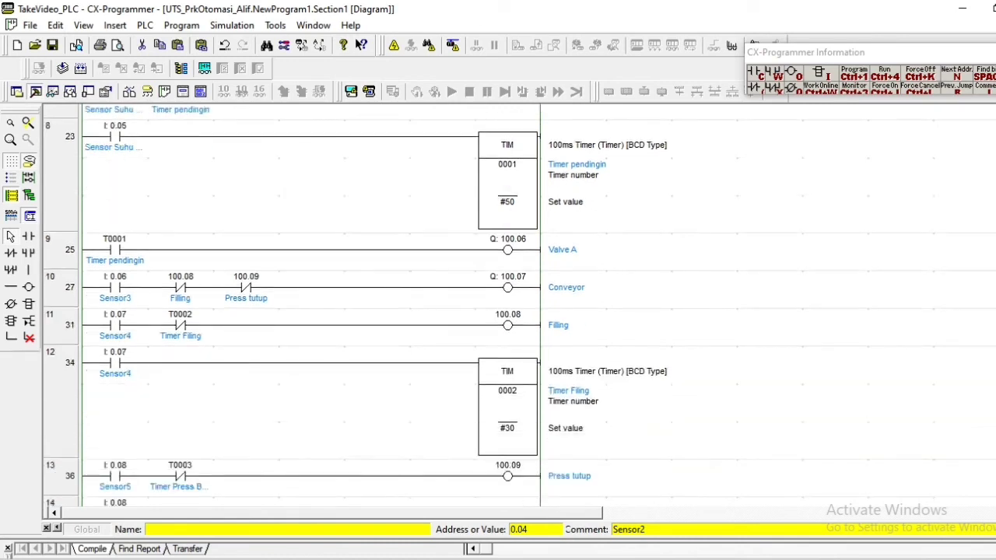
{"action": "scroll", "coordinate": [520, 311], "scroll_direction": "down", "scroll_amount": 2}
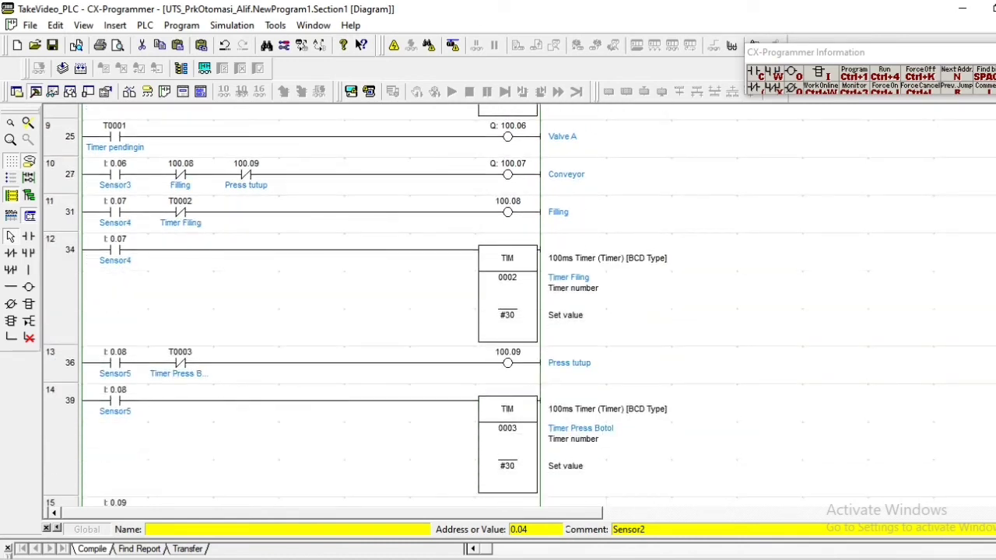
{"action": "scroll", "coordinate": [991, 309], "scroll_direction": "down", "scroll_amount": 3}
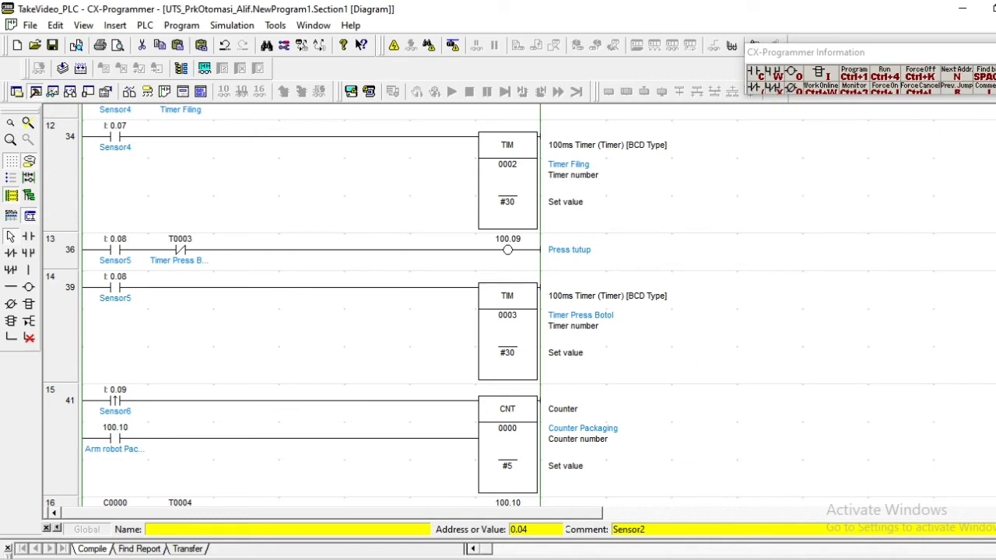
{"action": "scroll", "coordinate": [311, 311], "scroll_direction": "down", "scroll_amount": 1}
{"action": "scroll", "coordinate": [311, 311], "scroll_direction": "down", "scroll_amount": 1}
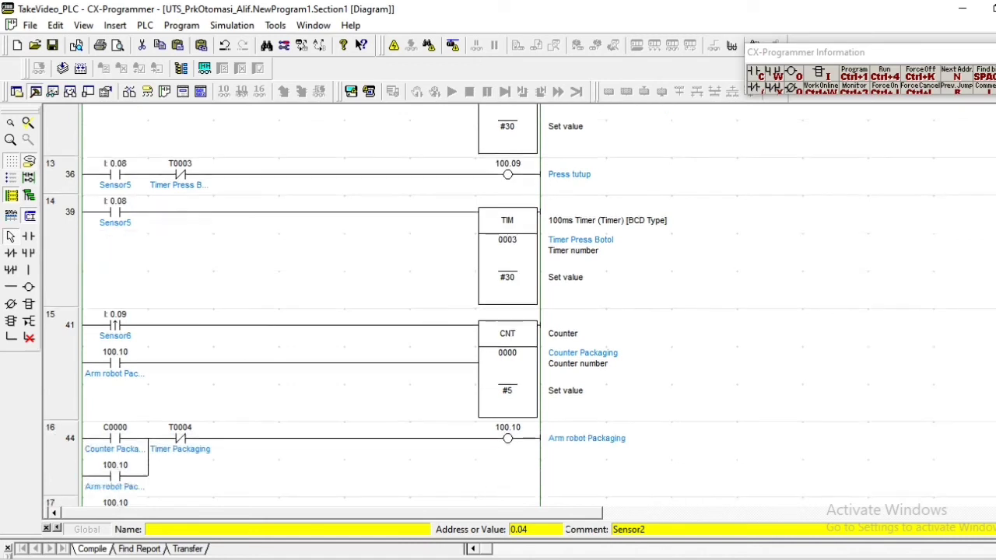
{"action": "scroll", "coordinate": [311, 311], "scroll_direction": "down", "scroll_amount": 1}
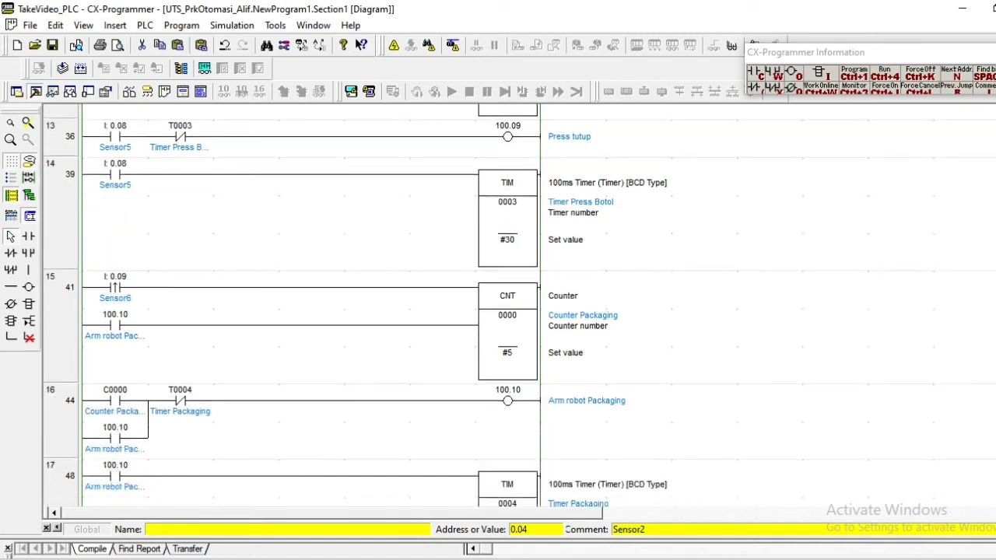
{"action": "scroll", "coordinate": [311, 311], "scroll_direction": "down", "scroll_amount": 1}
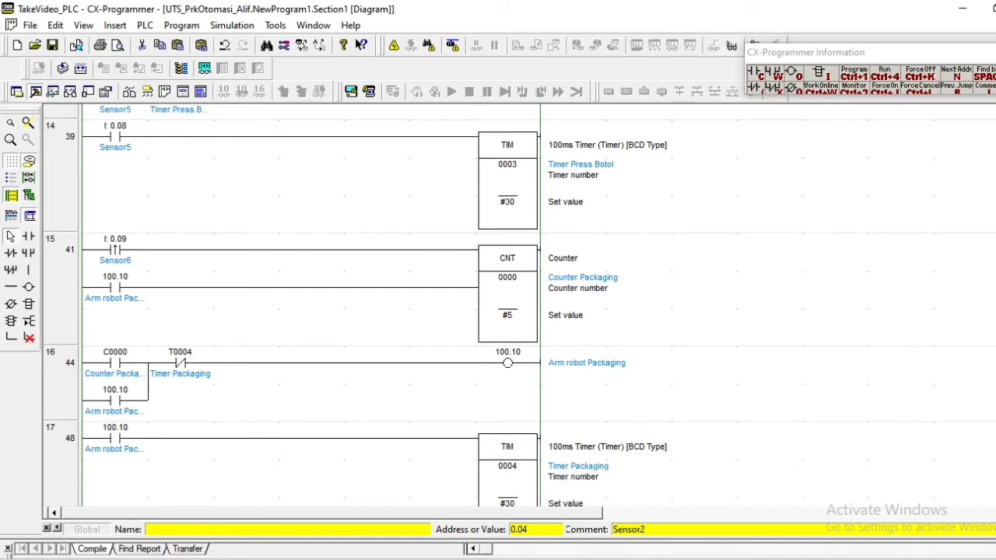
{"action": "scroll", "coordinate": [311, 312], "scroll_direction": "down", "scroll_amount": 3}
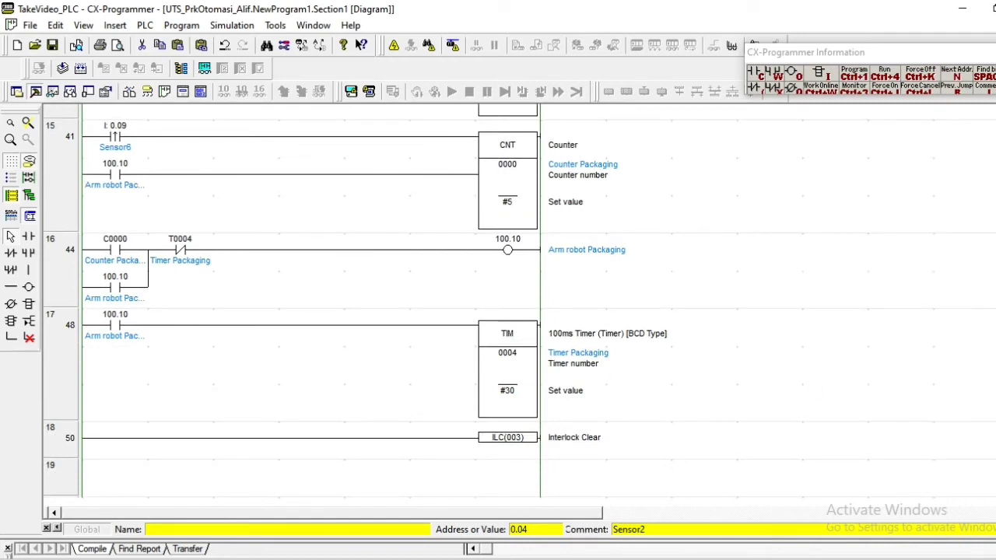
{"action": "scroll", "coordinate": [311, 311], "scroll_direction": "up", "scroll_amount": 20}
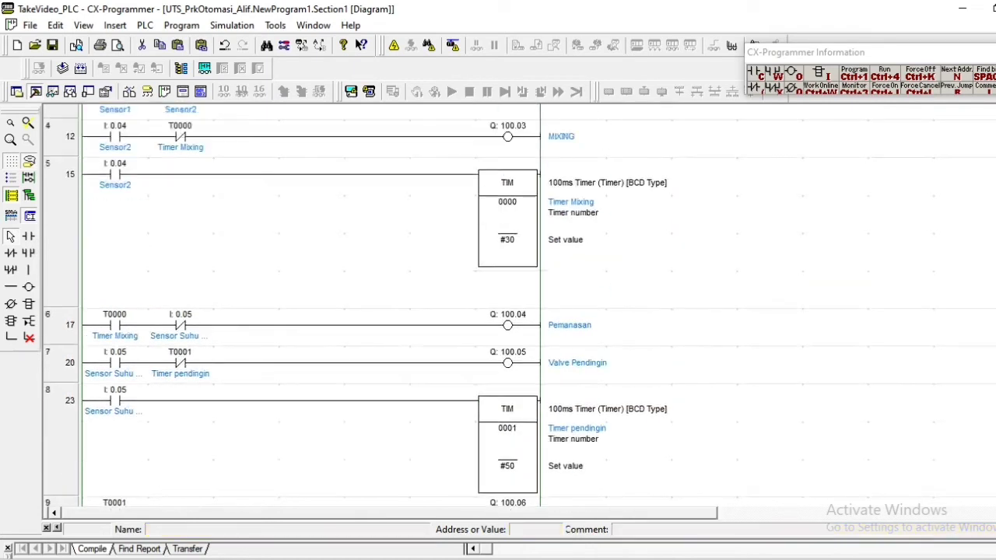
- Switch to CX-Designer to view the plant screen, and return to the Section1 ladder in CX-Programmer
{"action": "right_click", "coordinate": [870, 147]}
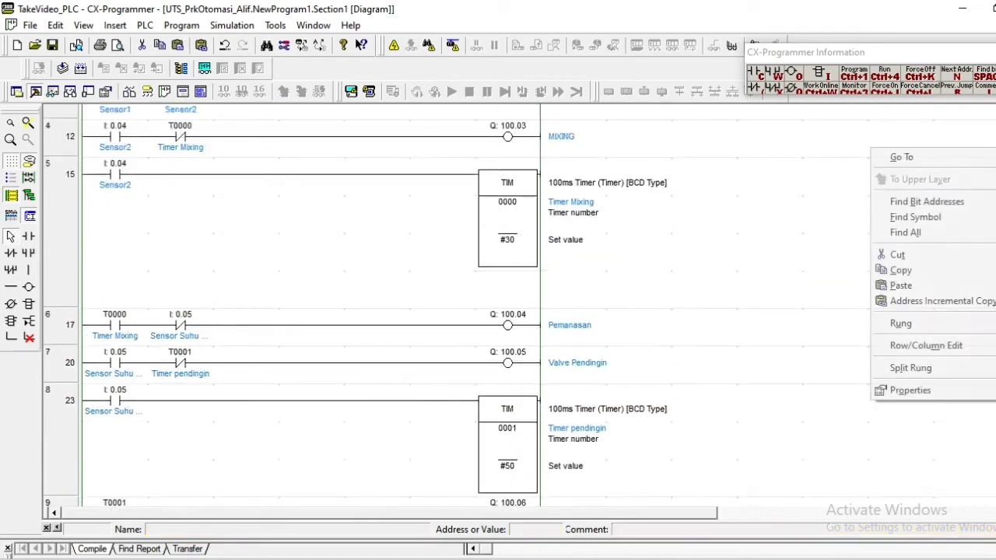
{"action": "left_click", "coordinate": [758, 280]}
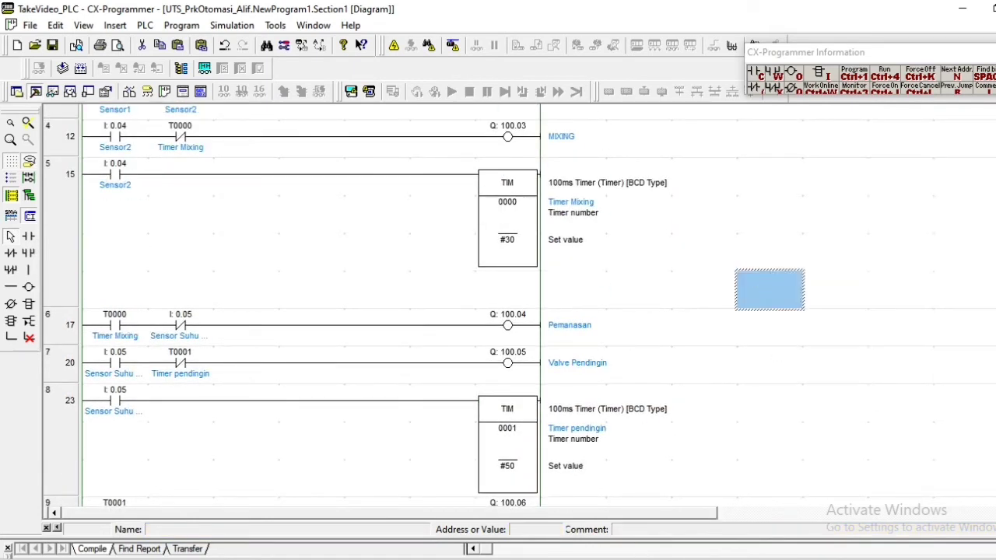
{"action": "left_click", "coordinate": [513, 559]}
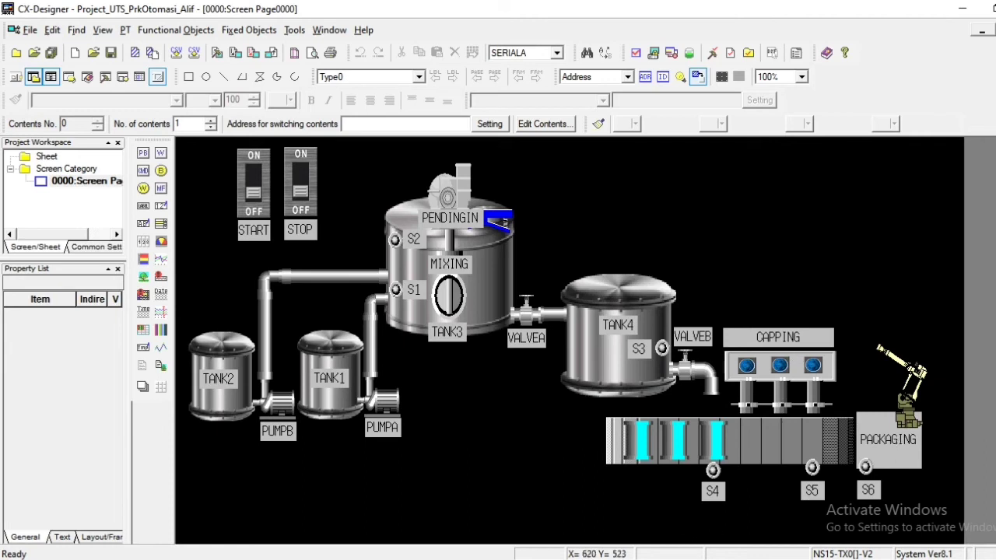
{"action": "mouse_move", "coordinate": [509, 559]}
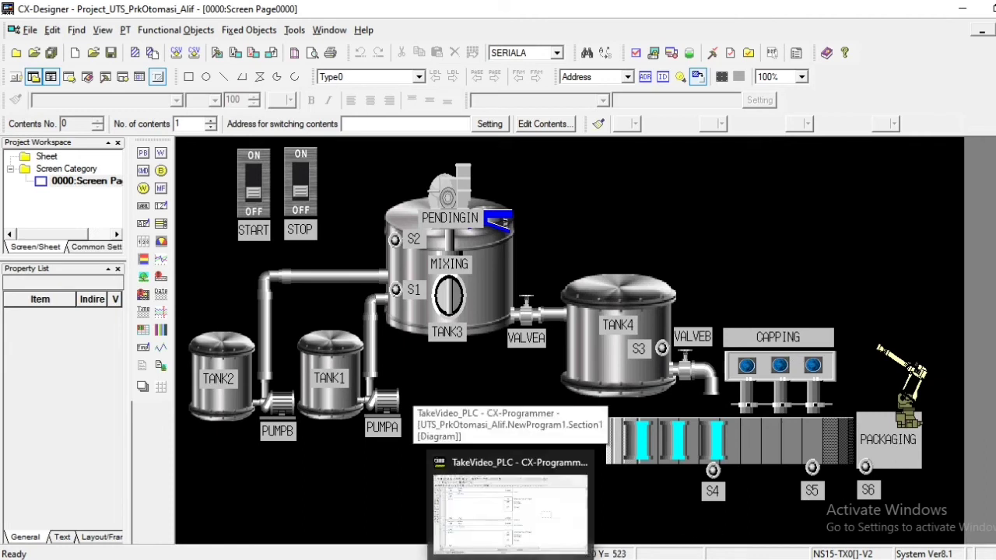
{"action": "left_click", "coordinate": [510, 502]}
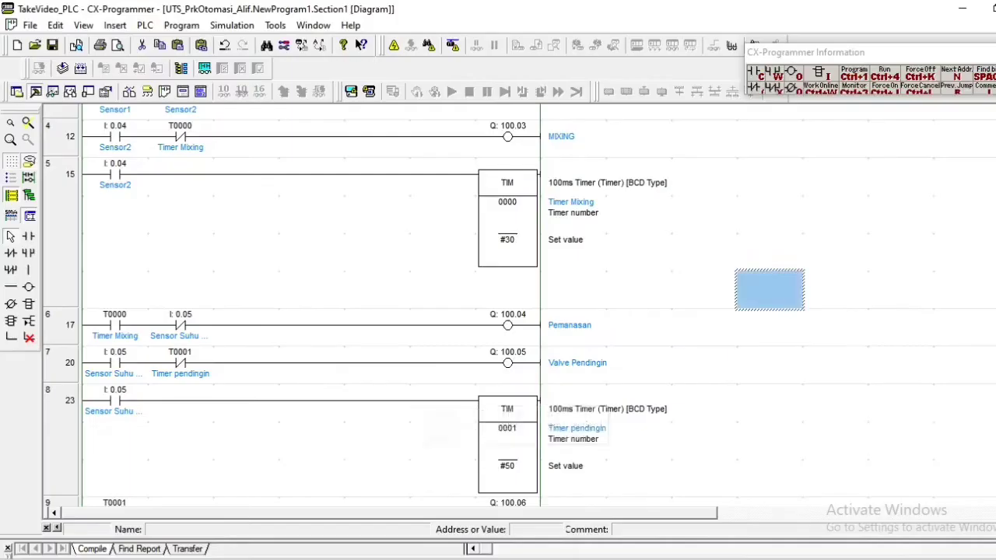
- Start the PLC-PT Integrated Simulation with the current CX-Designer project and bring the Section1 program online
{"action": "left_click", "coordinate": [369, 93]}
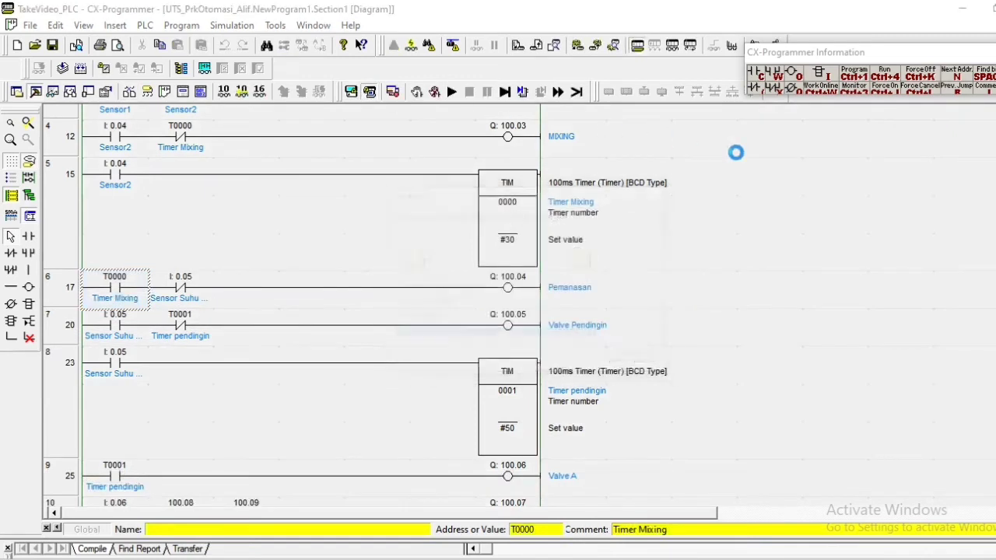
{"action": "left_click", "coordinate": [369, 92]}
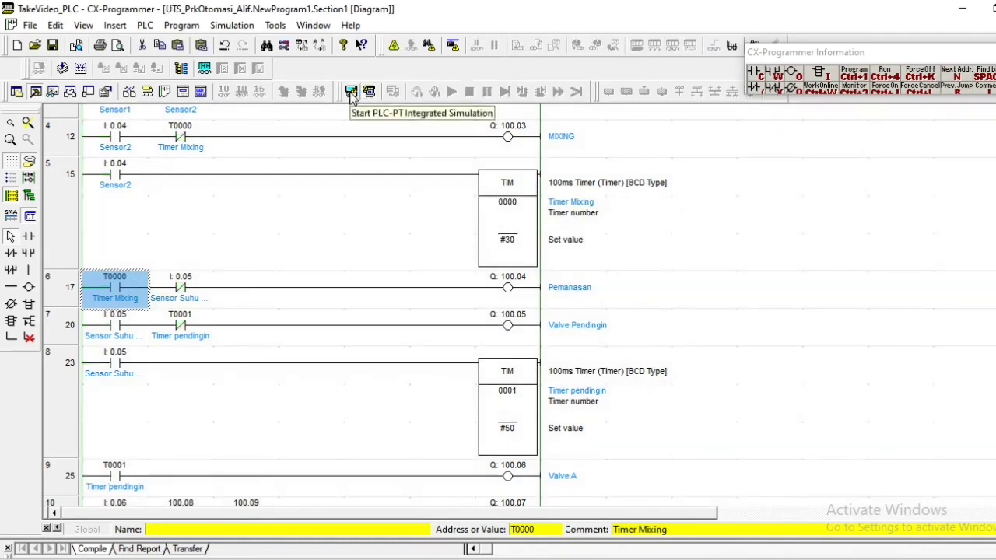
{"action": "left_click", "coordinate": [351, 93]}
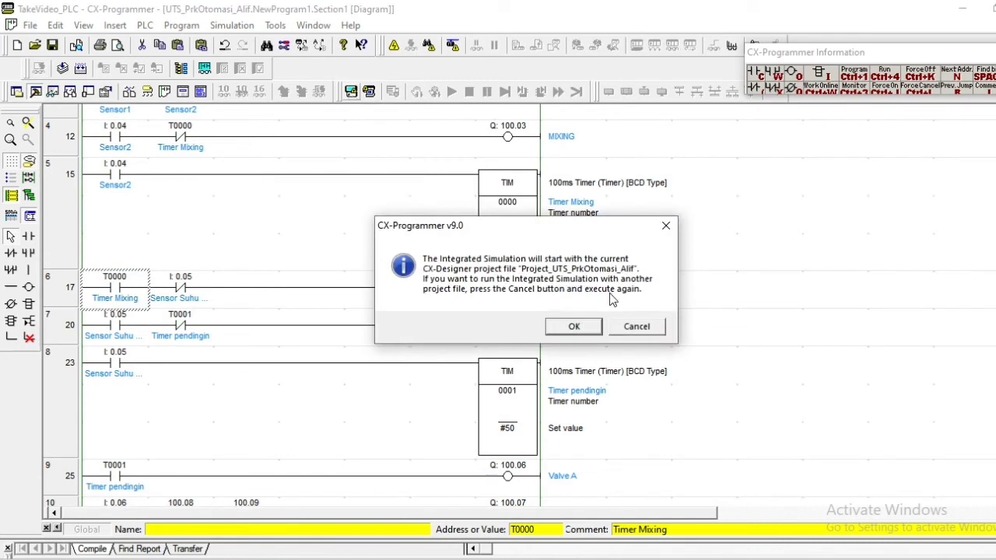
{"action": "left_click", "coordinate": [576, 327]}
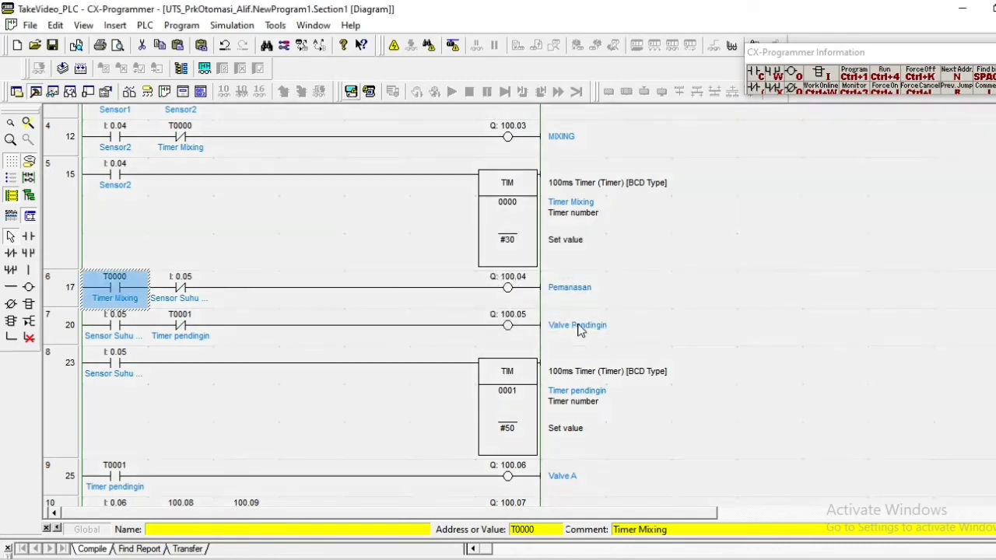
{"action": "left_click", "coordinate": [368, 92]}
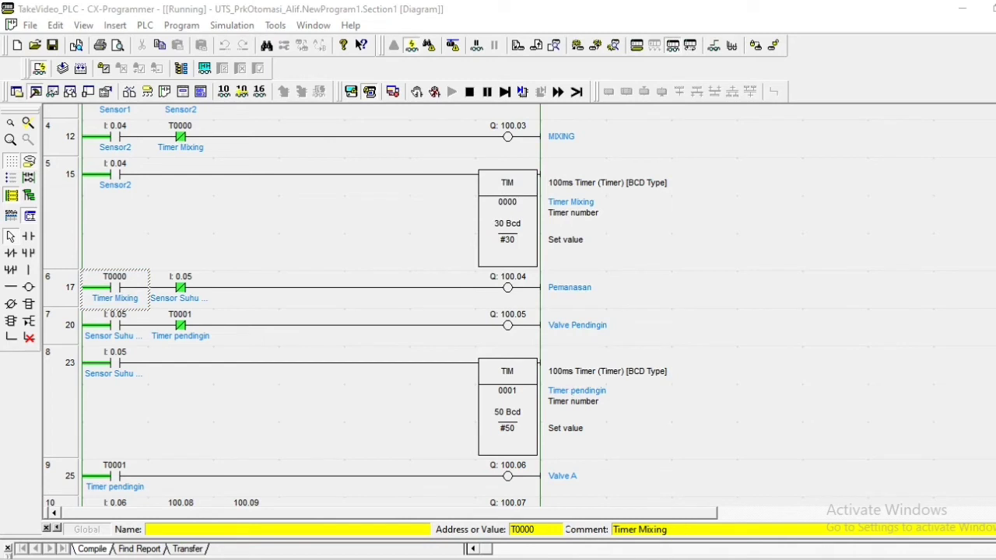
- Bring up the Test Tool and the TEST MODE plant screen of the running simulation
{"action": "mouse_move", "coordinate": [472, 559]}
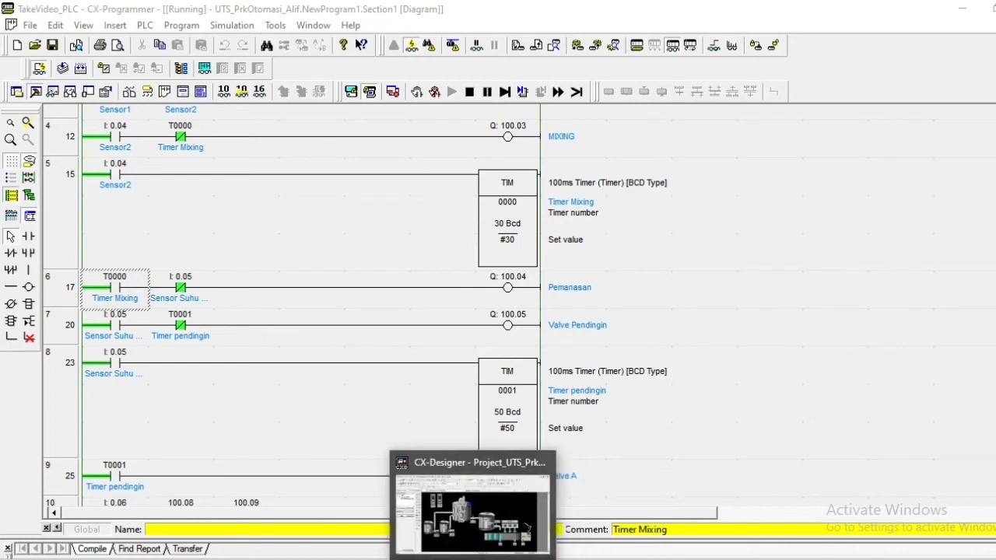
{"action": "mouse_move", "coordinate": [698, 557]}
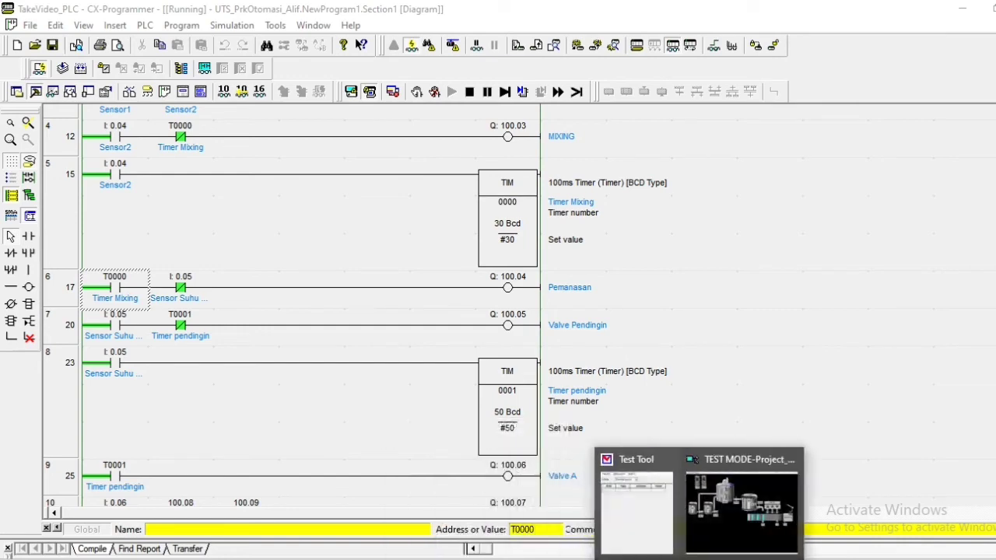
{"action": "left_click", "coordinate": [642, 507]}
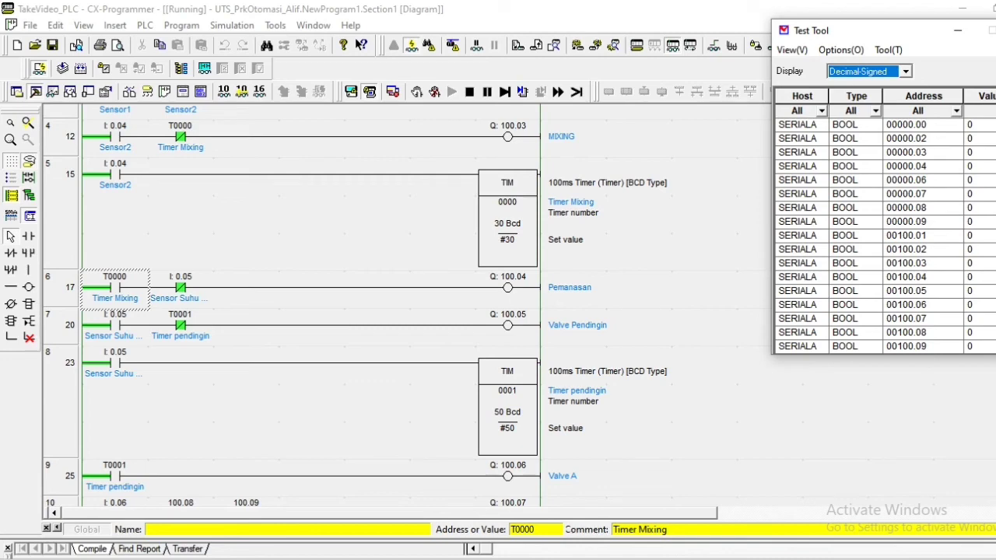
{"action": "mouse_move", "coordinate": [698, 558]}
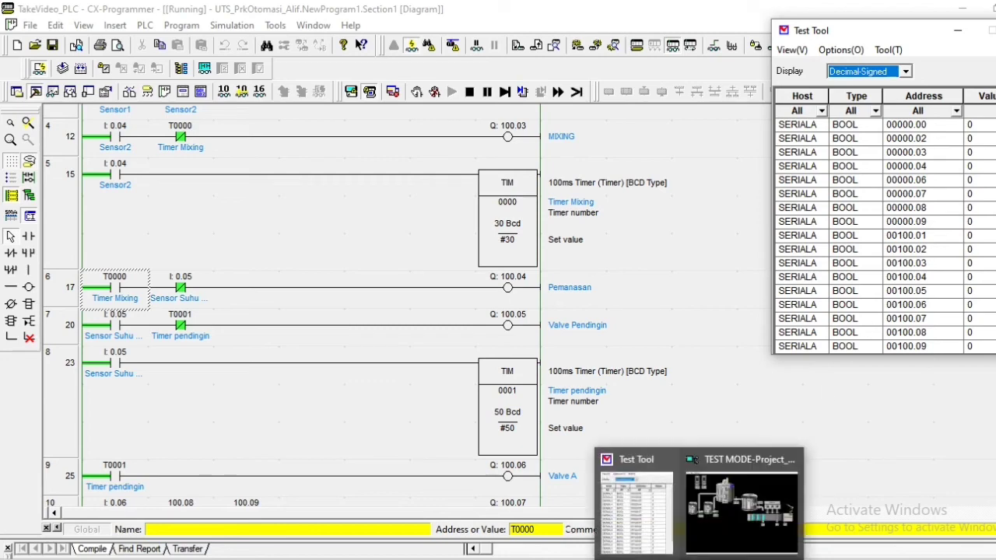
{"action": "left_click", "coordinate": [735, 514]}
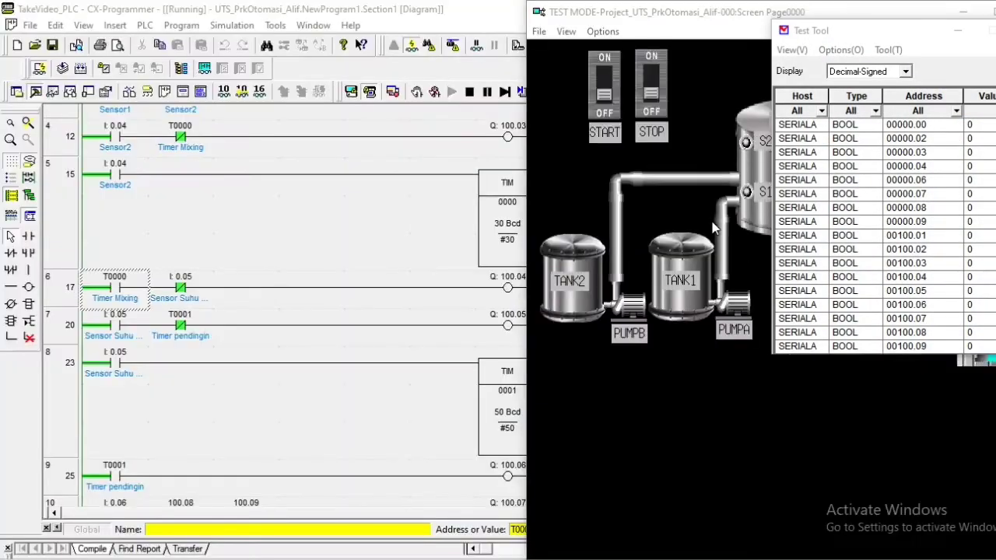
- Arrange the Section1 ladder beside the TEST MODE screen, starting at the START rung, and minimise the Test Tool
{"action": "key", "text": "super+Right"}
{"action": "key", "text": "Return"}
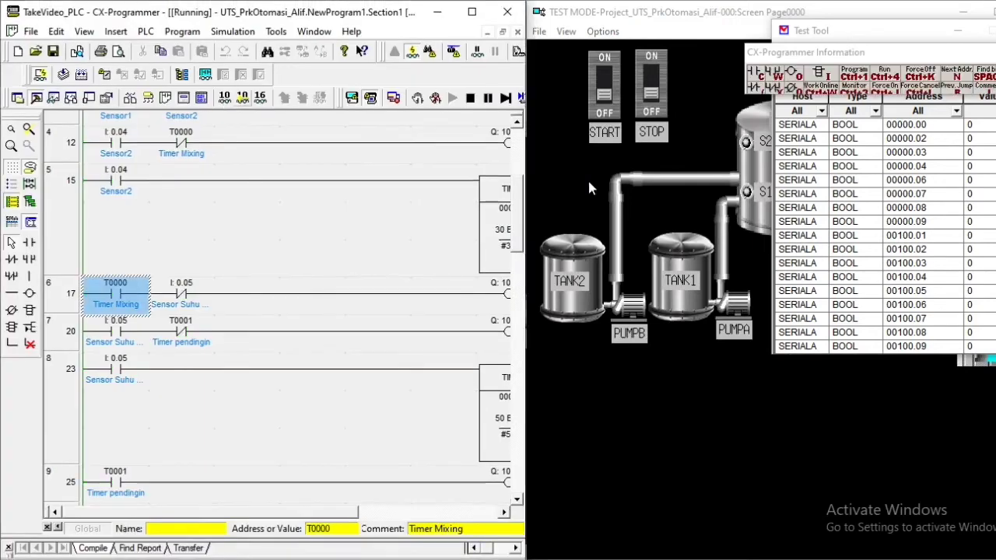
{"action": "left_click_drag", "start_coordinate": [517, 214], "coordinate": [514, 117]}
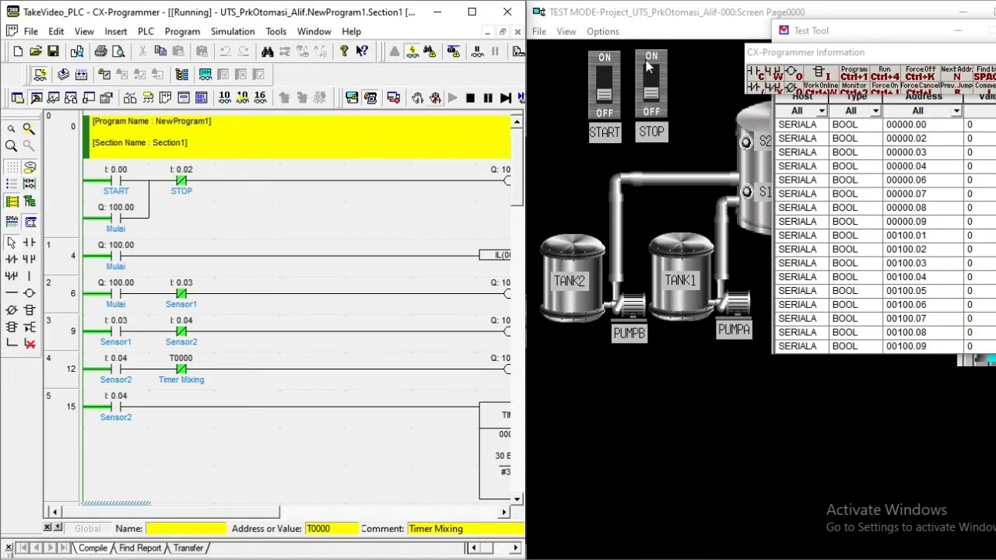
{"action": "left_click", "coordinate": [963, 35]}
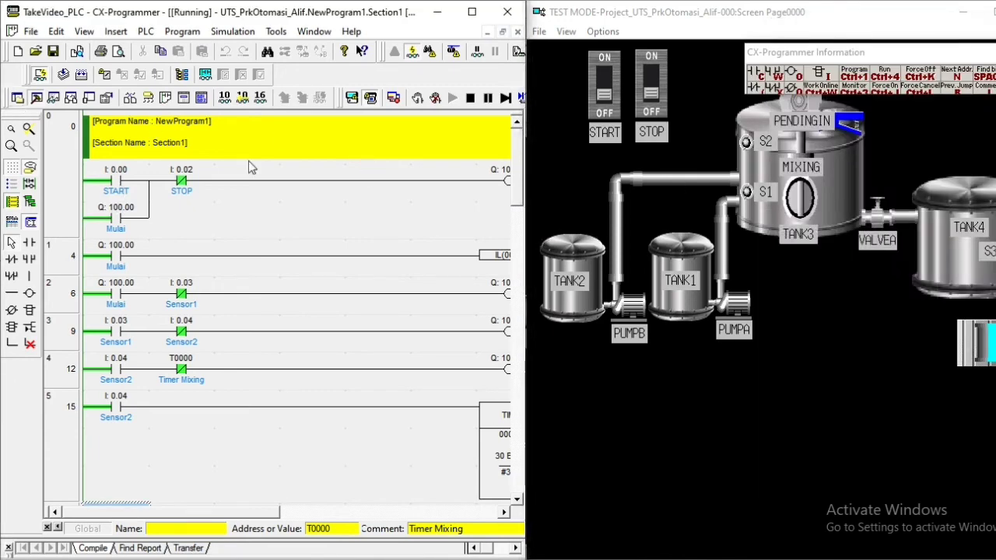
- Set the value of contact 0.00 (START) to 1
{"action": "double_click", "coordinate": [113, 187]}
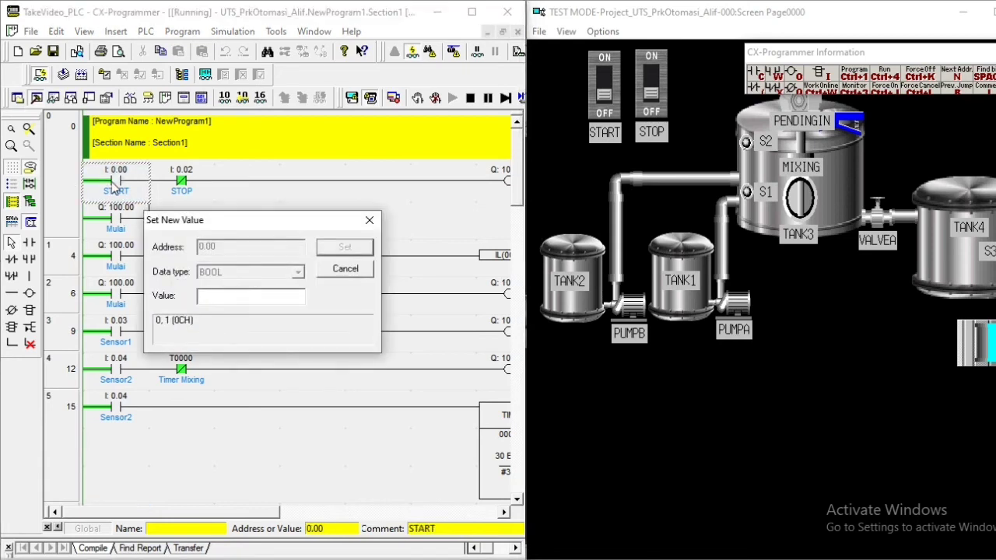
{"action": "type", "text": "1"}
{"action": "key", "text": "Return"}
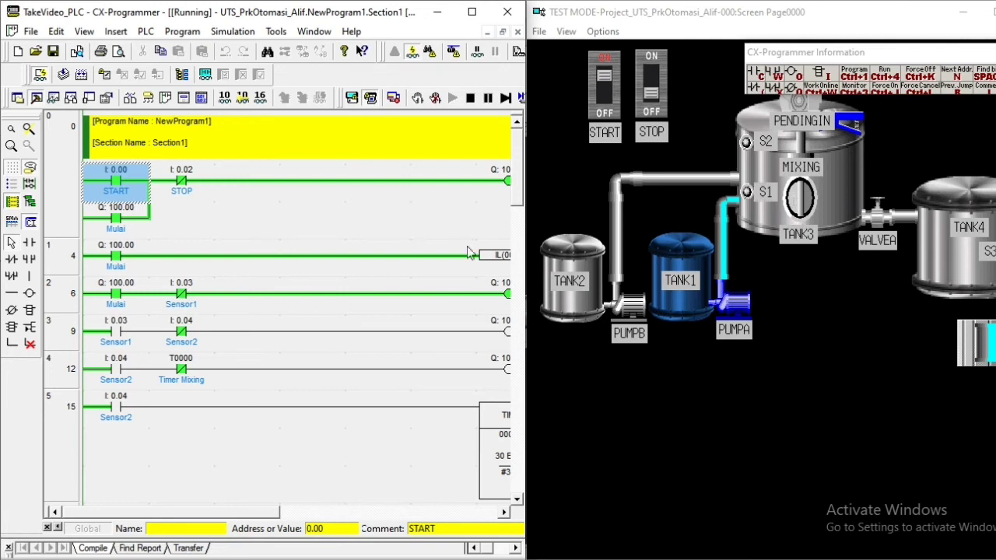
- Set the value of contact 0.03 (Sensor1) to 1
{"action": "left_click", "coordinate": [115, 334]}
{"action": "double_click", "coordinate": [115, 334]}
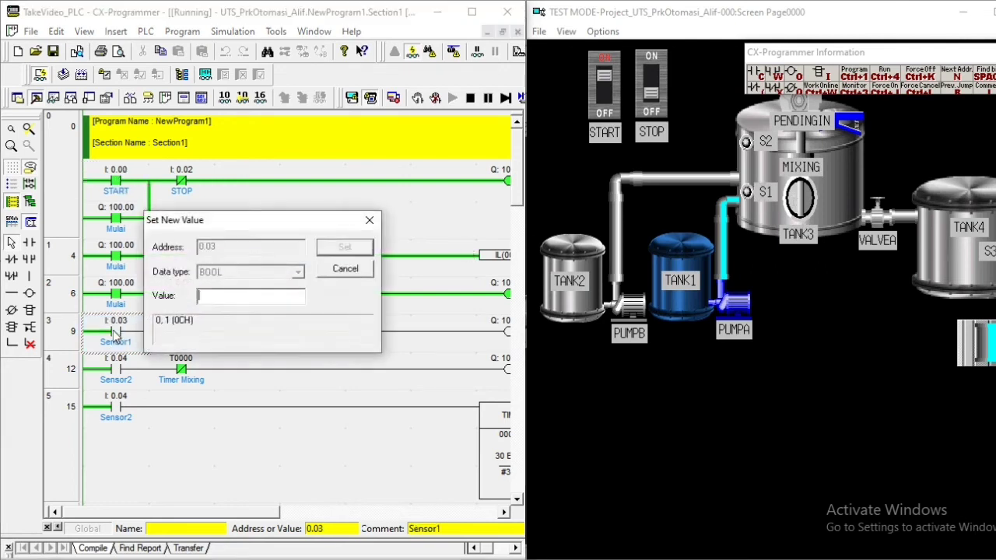
{"action": "type", "text": "1"}
{"action": "key", "text": "Return"}
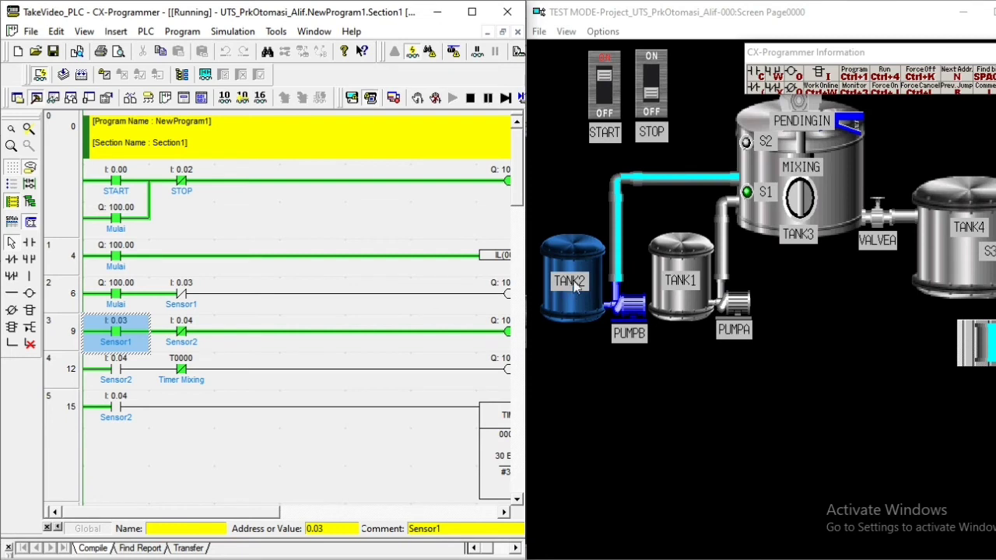
- Set the value of contact 0.04 (Sensor2) in rung 4 to 1
{"action": "double_click", "coordinate": [116, 376]}
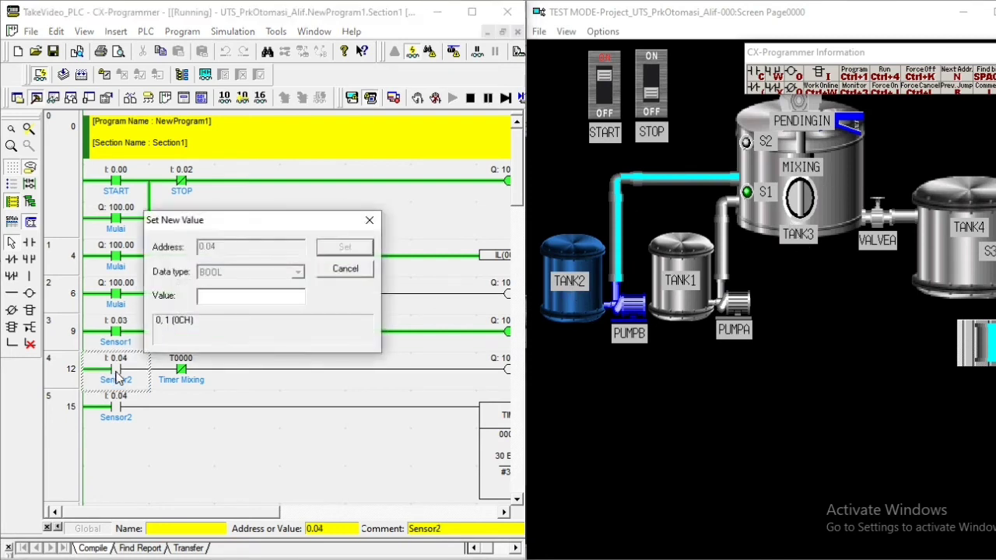
{"action": "type", "text": "1"}
{"action": "key", "text": "Return"}
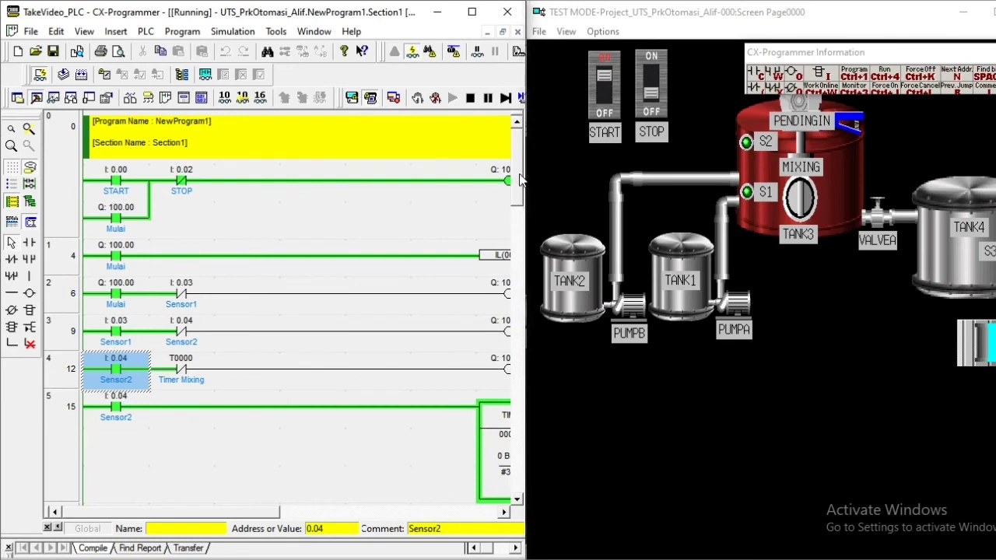
- Set the value of contact 0.05 (Sensor Suhu) in rung 7 to 1
{"action": "left_click_drag", "start_coordinate": [519, 180], "coordinate": [507, 210]}
{"action": "scroll", "coordinate": [504, 215], "scroll_direction": "down", "scroll_amount": 1}
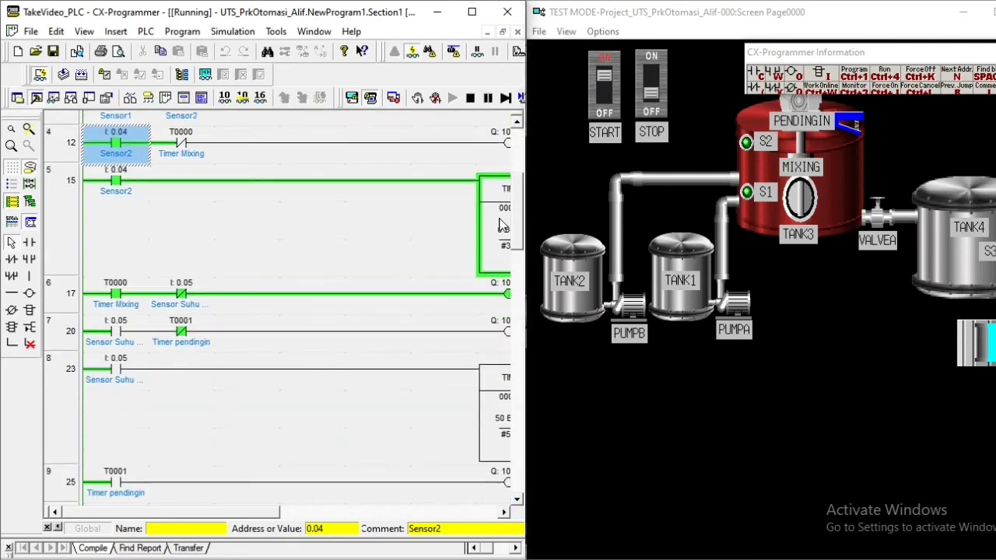
{"action": "scroll", "coordinate": [500, 222], "scroll_direction": "down", "scroll_amount": 1}
{"action": "scroll", "coordinate": [500, 228], "scroll_direction": "down", "scroll_amount": 1}
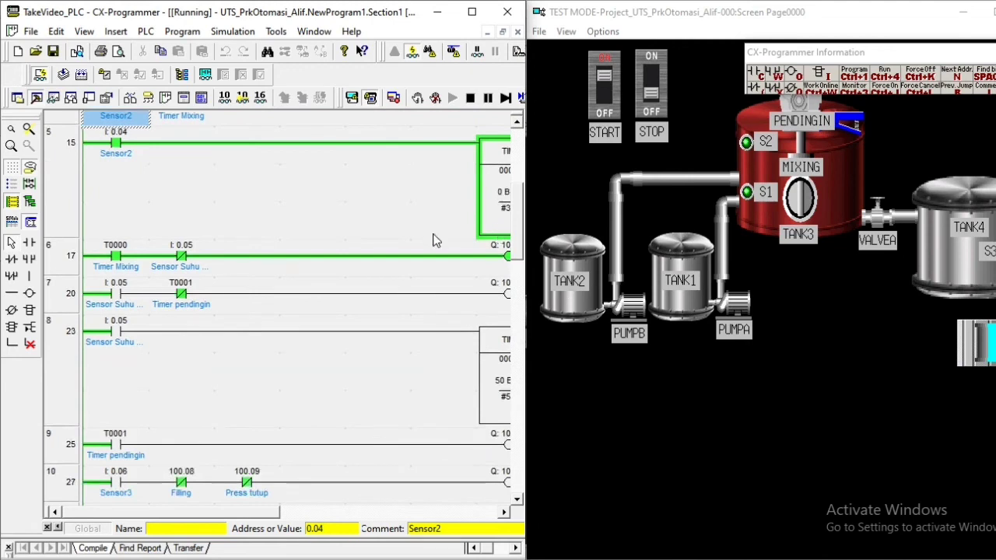
{"action": "left_click", "coordinate": [114, 300]}
{"action": "double_click", "coordinate": [112, 298]}
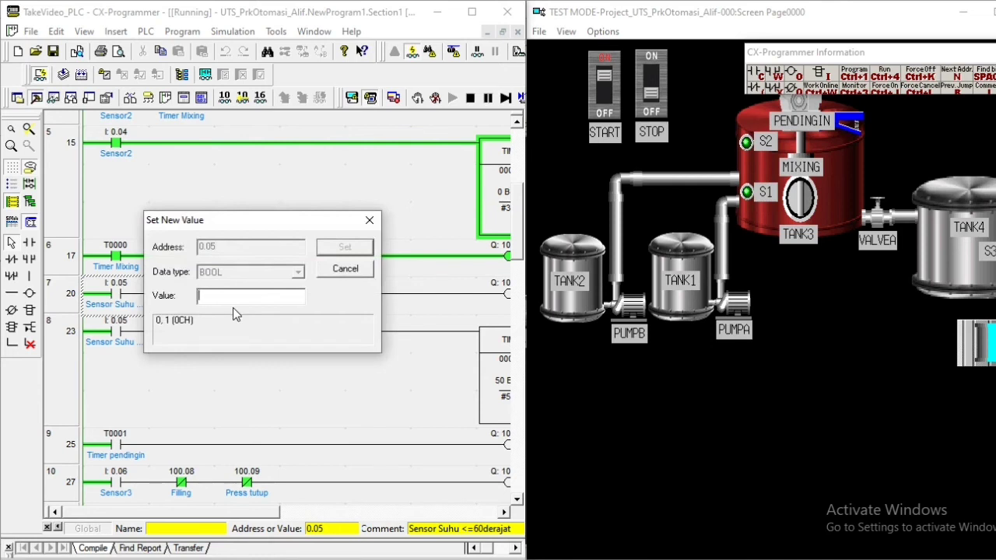
{"action": "type", "text": "1"}
{"action": "type", "text": "\\"}
{"action": "key", "text": "BackSpace"}
{"action": "key", "text": "Return"}
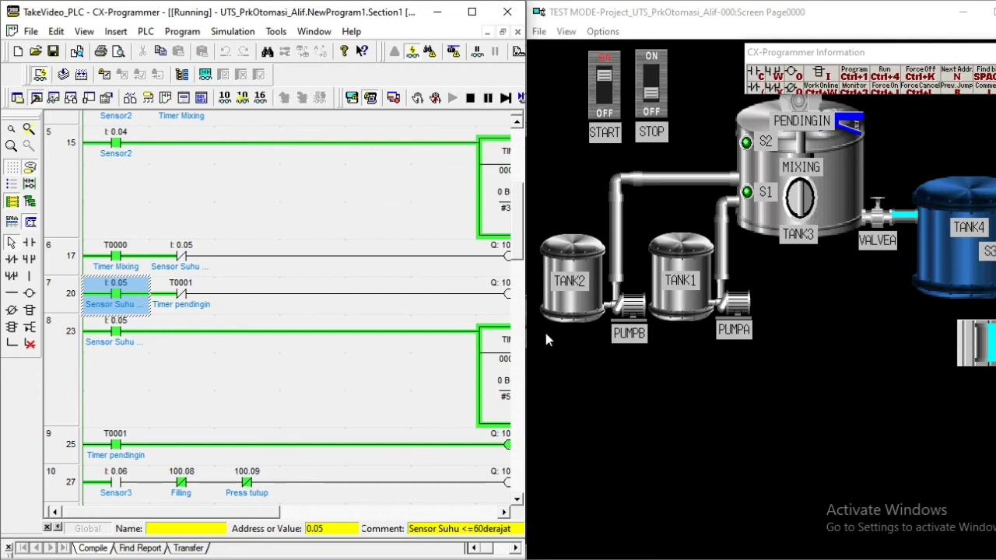
- Narrow the ladder window to uncover Tank4 and Valve B on the plant screen, and reduce the ladder zoom to reach the Sensor3 rung
{"action": "left_click_drag", "start_coordinate": [526, 336], "coordinate": [445, 334]}
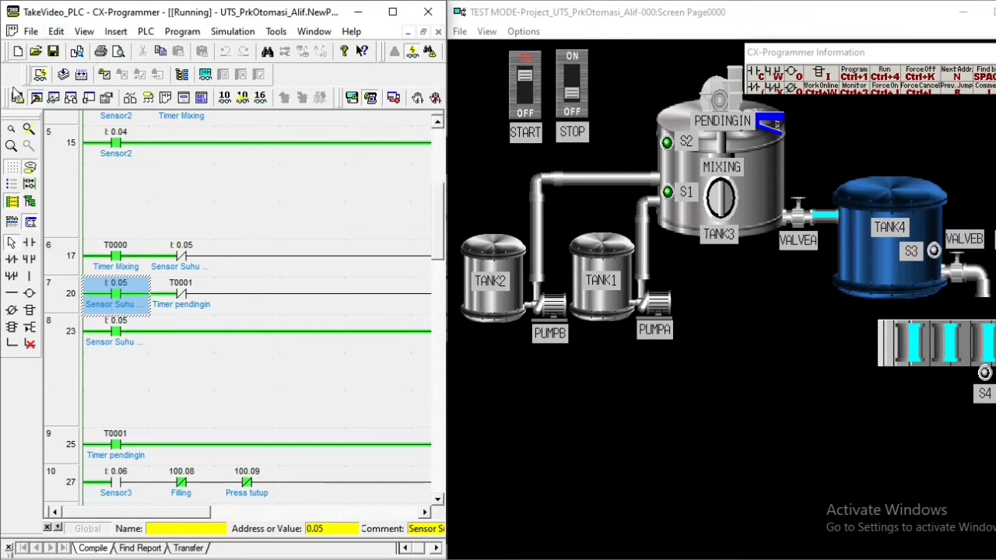
{"action": "left_click", "coordinate": [12, 140]}
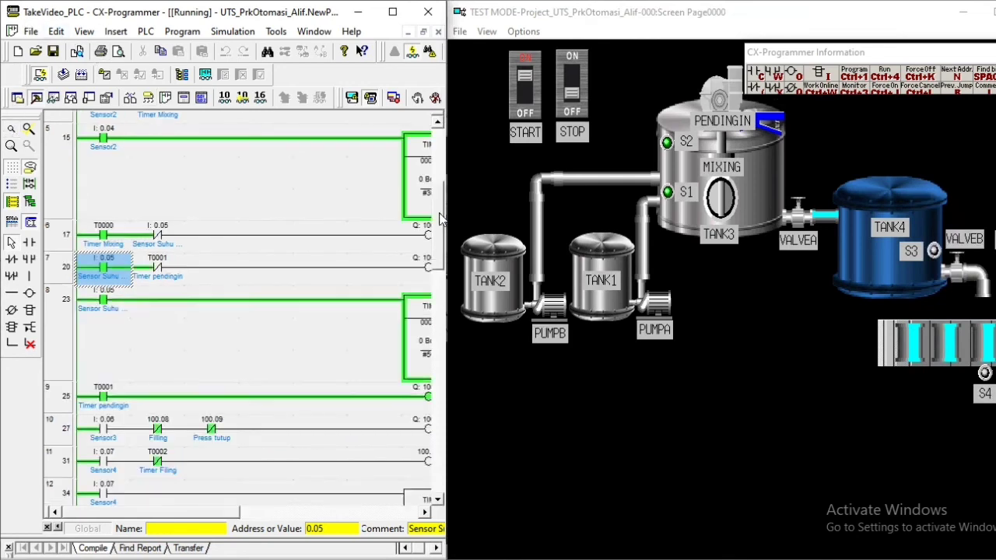
{"action": "left_click_drag", "start_coordinate": [441, 216], "coordinate": [432, 259]}
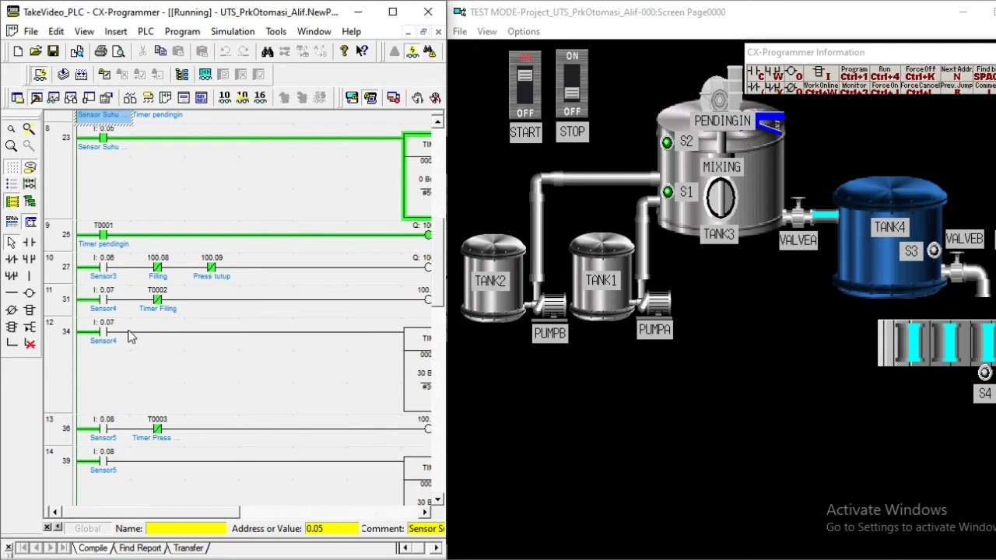
- Set the value of contact 0.06 (Sensor3) in rung 10 to 1
{"action": "double_click", "coordinate": [102, 336]}
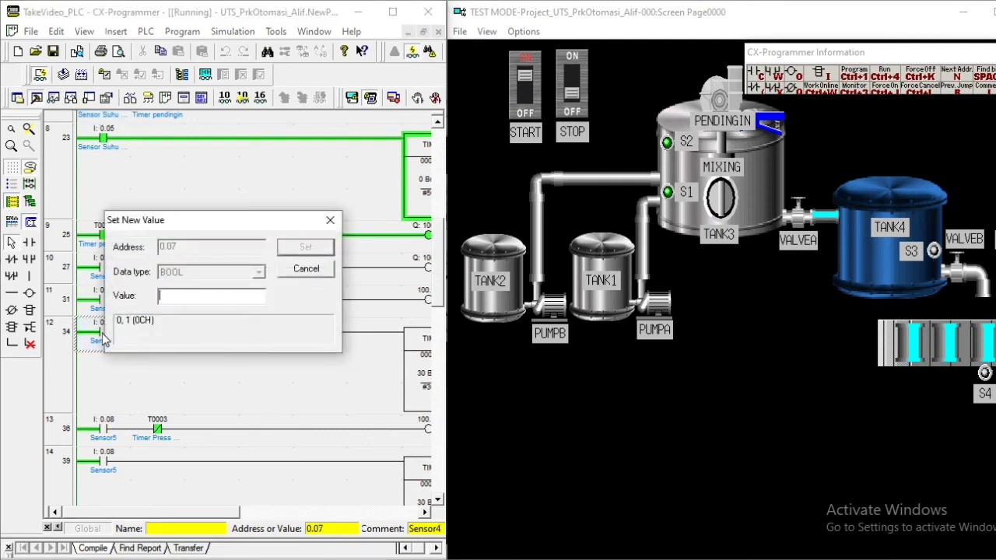
{"action": "left_click", "coordinate": [329, 221]}
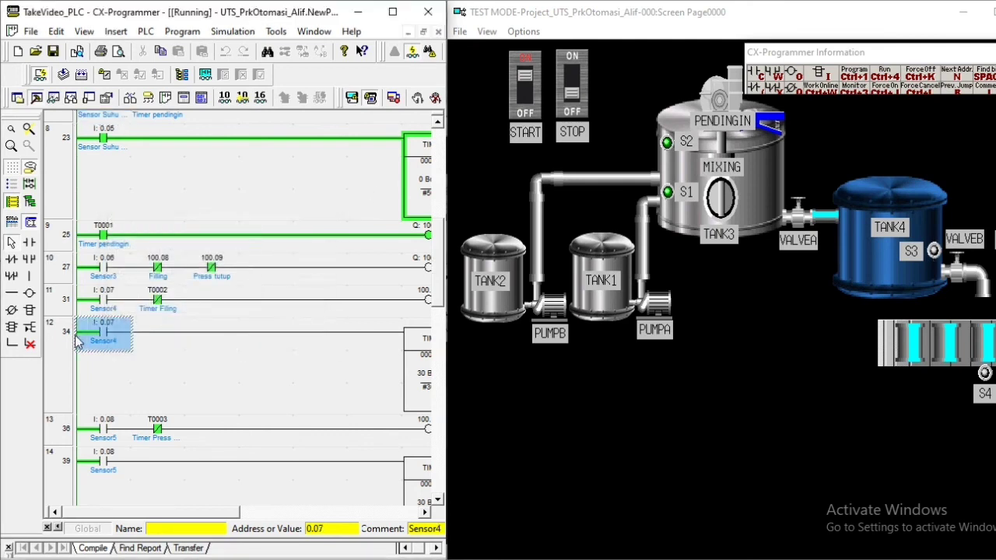
{"action": "double_click", "coordinate": [109, 270]}
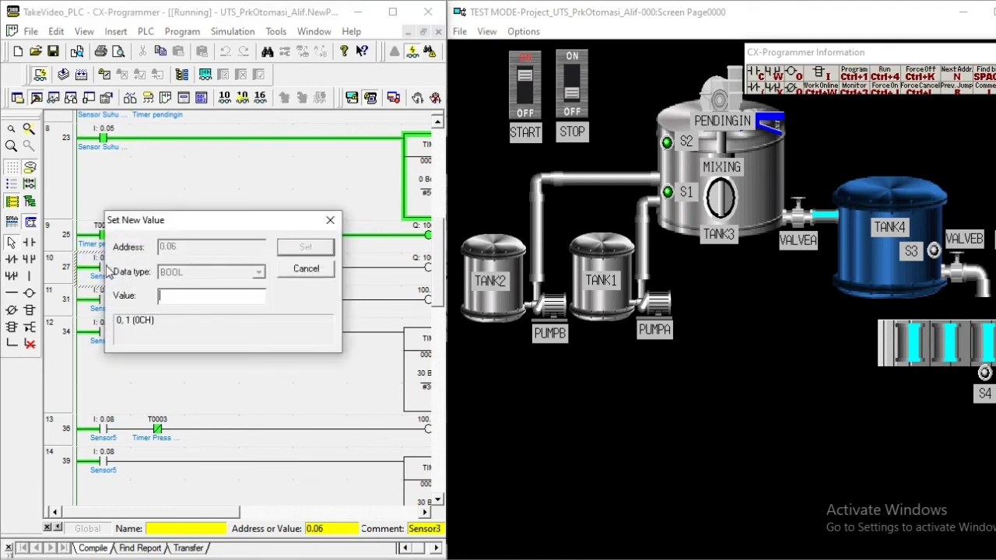
{"action": "type", "text": "1"}
{"action": "key", "text": "Return"}
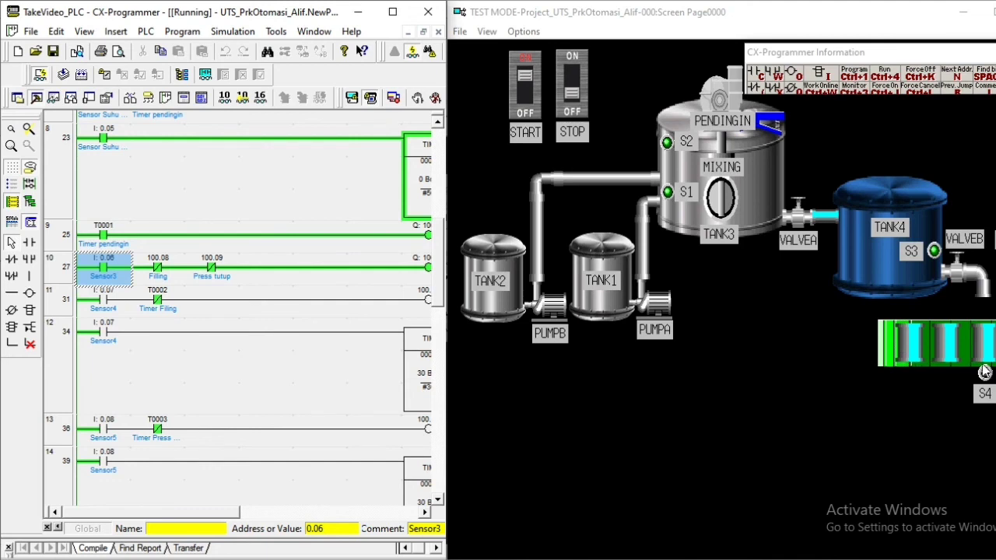
- Set the value of contact 0.07 (Sensor4) in rung 11 to 1
{"action": "double_click", "coordinate": [115, 305]}
{"action": "type", "text": "1"}
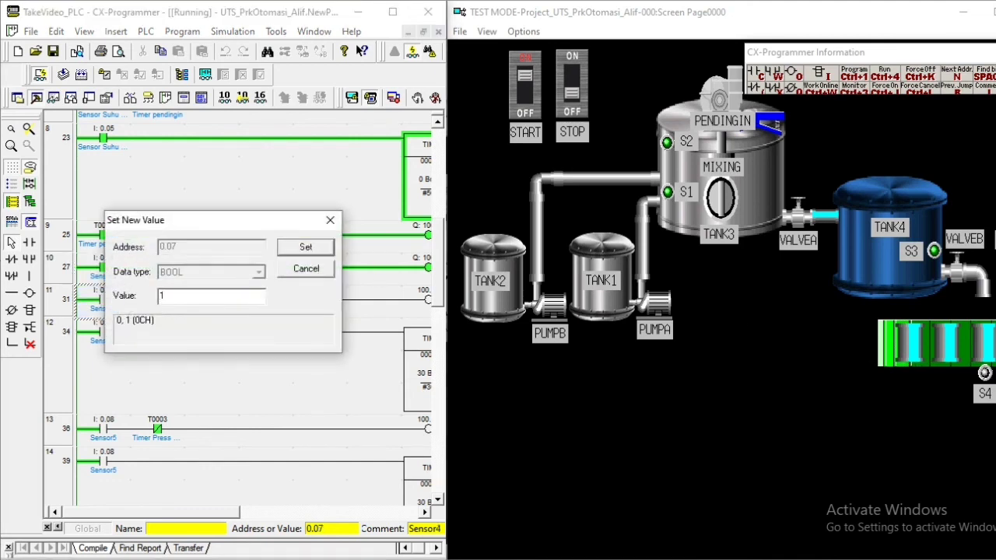
{"action": "key", "text": "Return"}
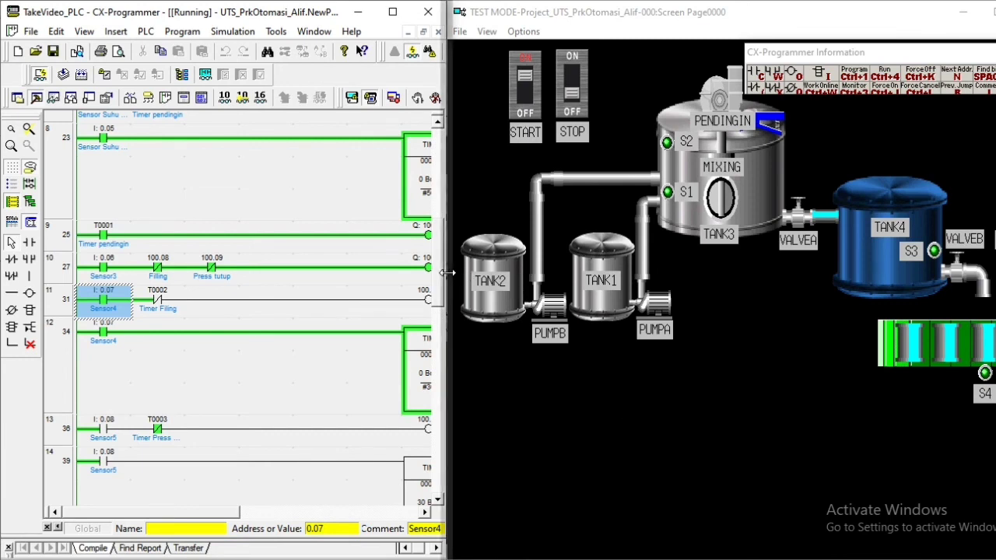
- Narrow the ladder window further to uncover the capping station and S5 on the plant screen, and shrink the ladder view
{"action": "left_click_drag", "start_coordinate": [448, 272], "coordinate": [315, 284]}
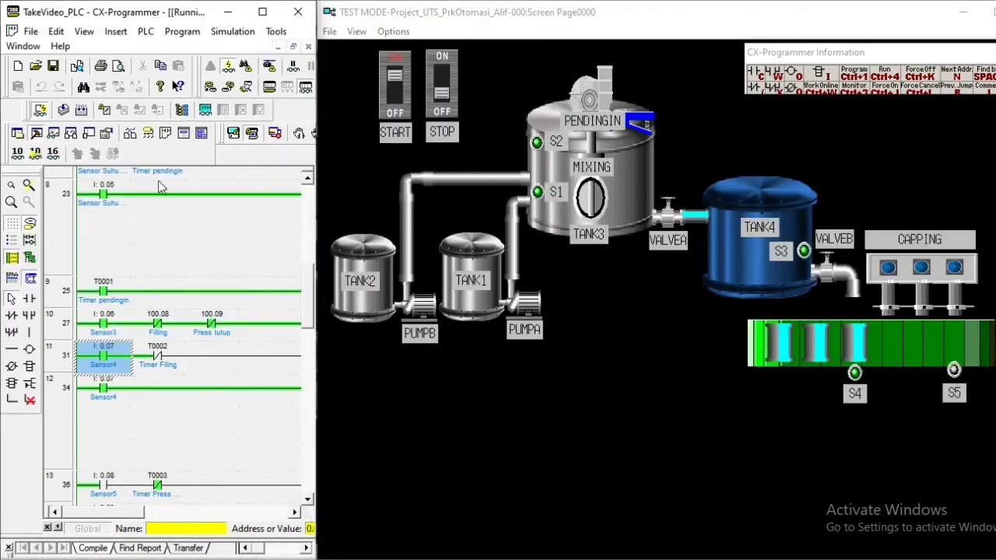
{"action": "left_click", "coordinate": [11, 187]}
{"action": "left_click", "coordinate": [11, 187]}
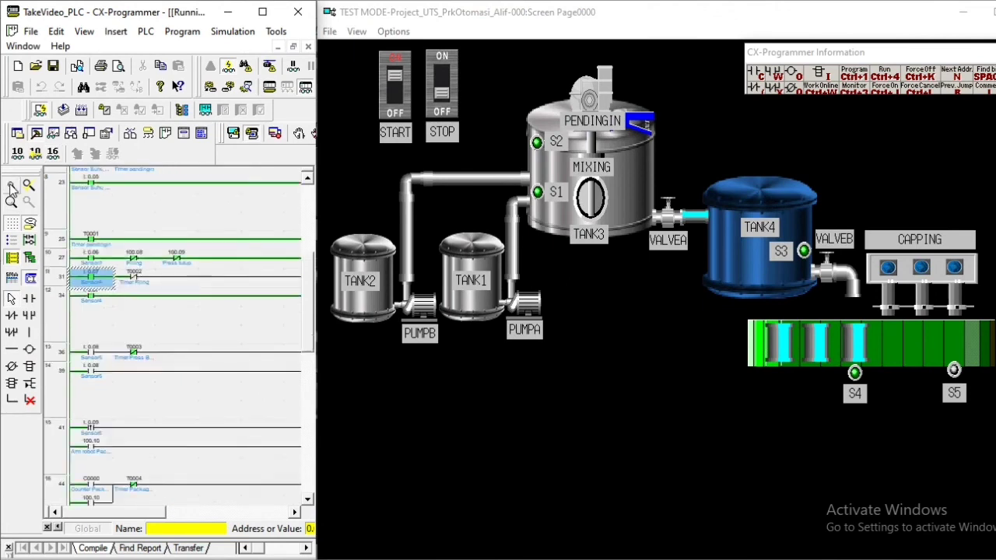
- Set the value of contact 0.08 (Sensor5) in rung 13 to 1
{"action": "double_click", "coordinate": [91, 356]}
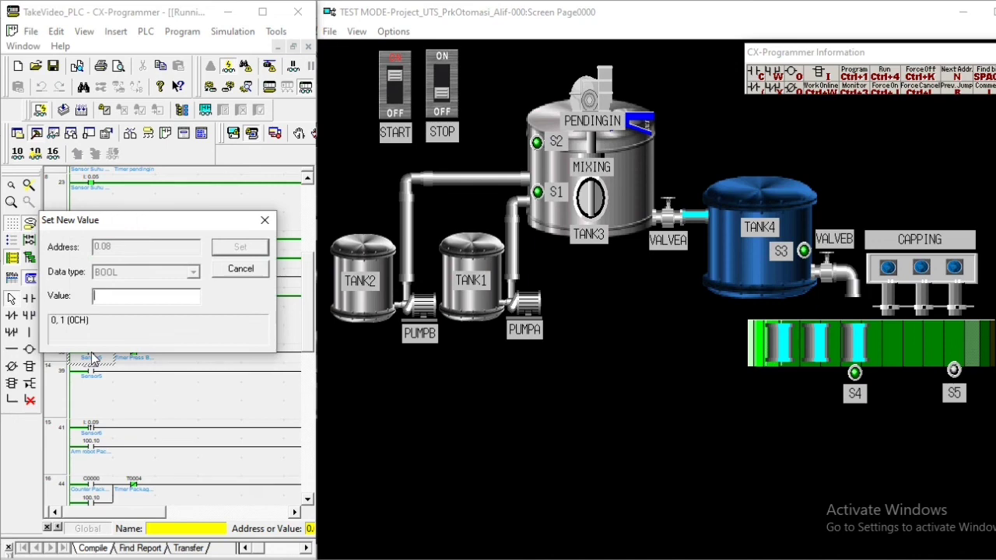
{"action": "type", "text": "1"}
{"action": "key", "text": "Return"}
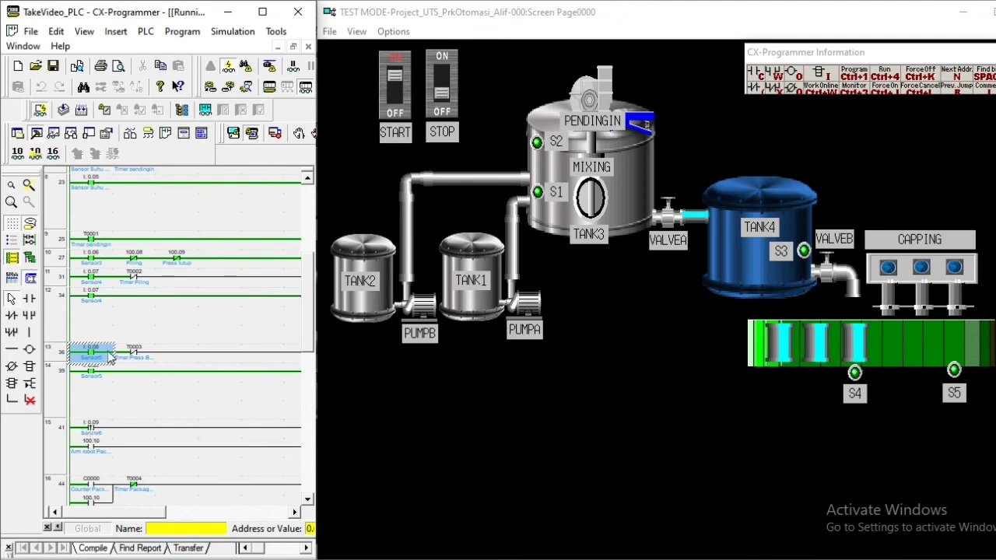
- Switch contact 0.09 (Sensor6) in rung 15 repeatedly between 1 and 0, ending with the value 1
{"action": "double_click", "coordinate": [93, 433]}
{"action": "type", "text": "1"}
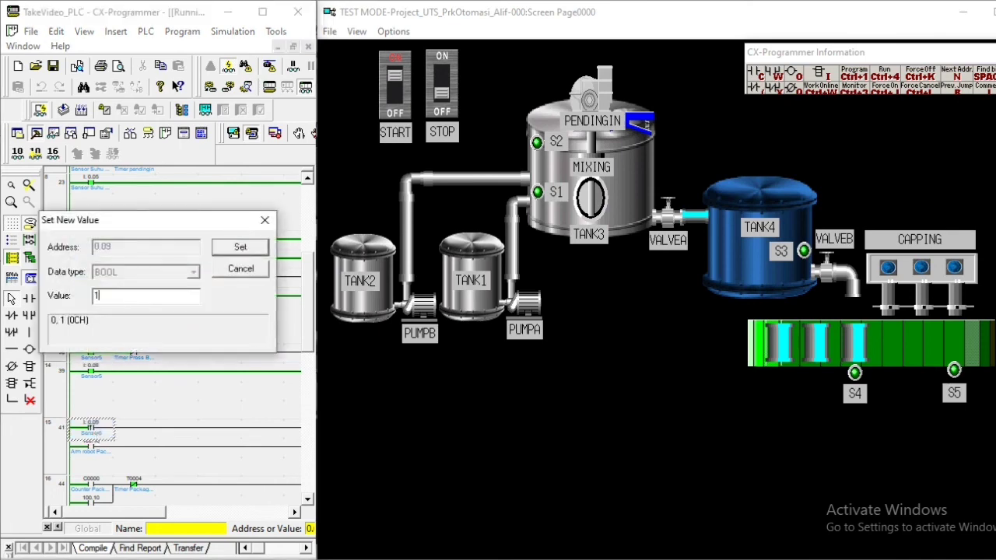
{"action": "key", "text": "Return"}
{"action": "double_click", "coordinate": [94, 433]}
{"action": "key", "text": "Return"}
{"action": "type", "text": "1"}
{"action": "key", "text": "Return"}
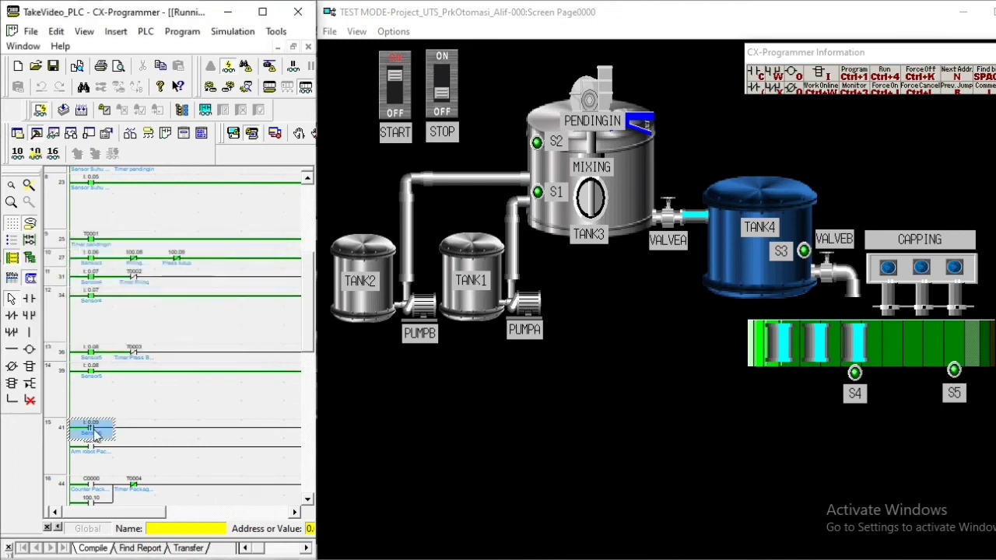
{"action": "double_click", "coordinate": [95, 434]}
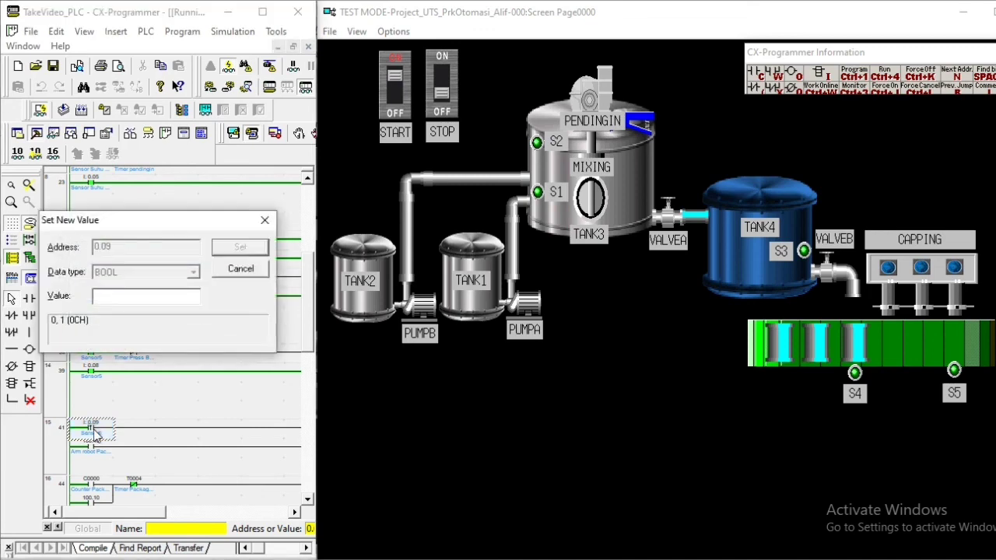
{"action": "type", "text": "0"}
{"action": "key", "text": "Return"}
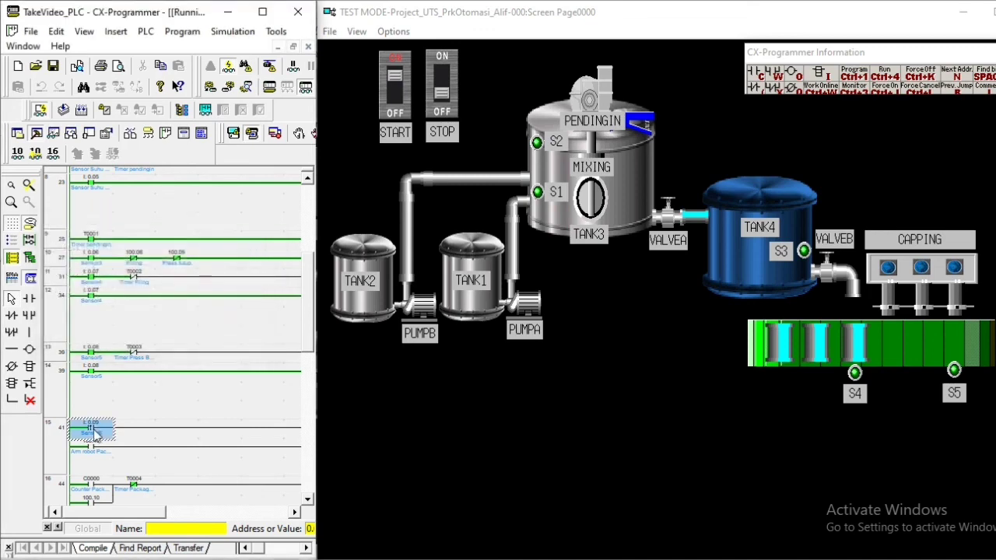
{"action": "double_click", "coordinate": [95, 434]}
{"action": "type", "text": "1"}
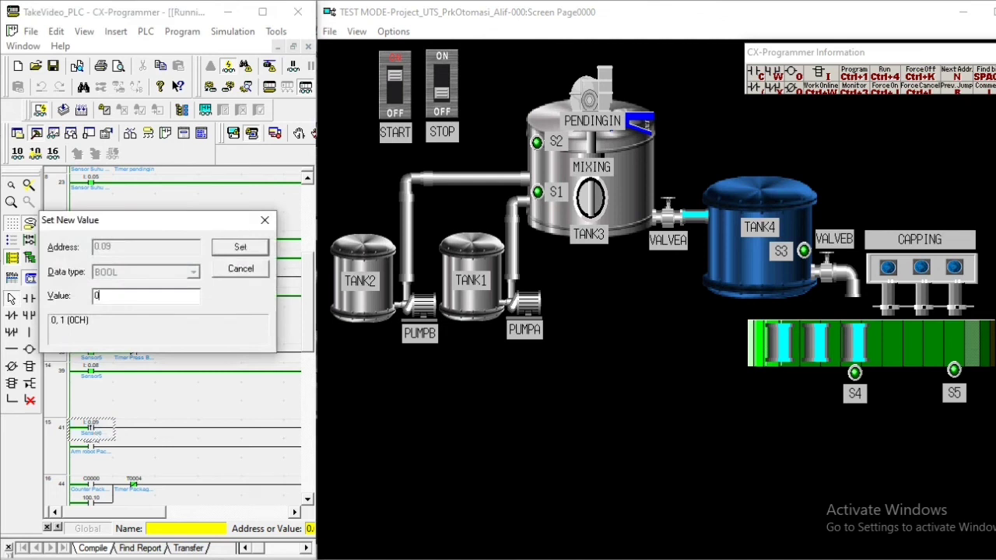
{"action": "key", "text": "Return"}
{"action": "double_click", "coordinate": [95, 434]}
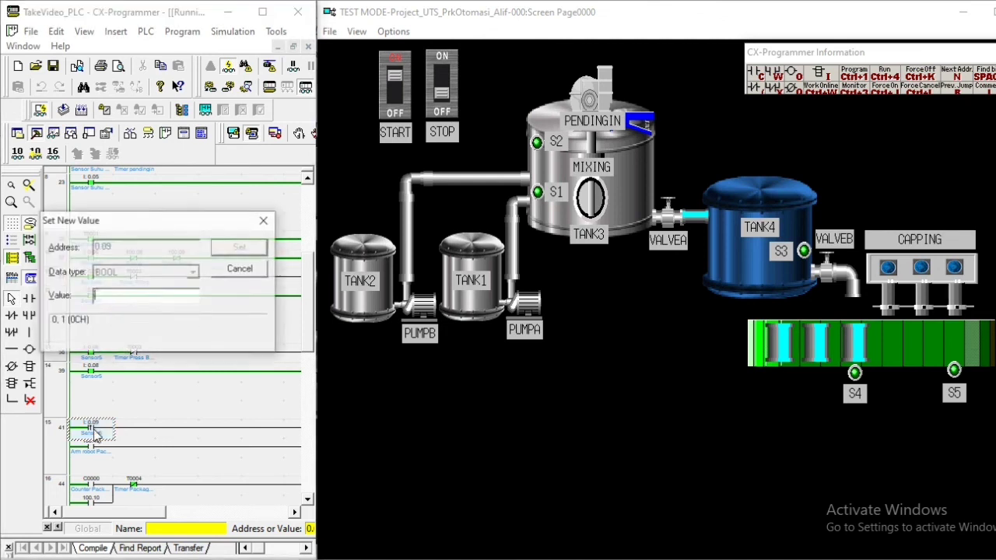
{"action": "type", "text": "0"}
{"action": "key", "text": "Return"}
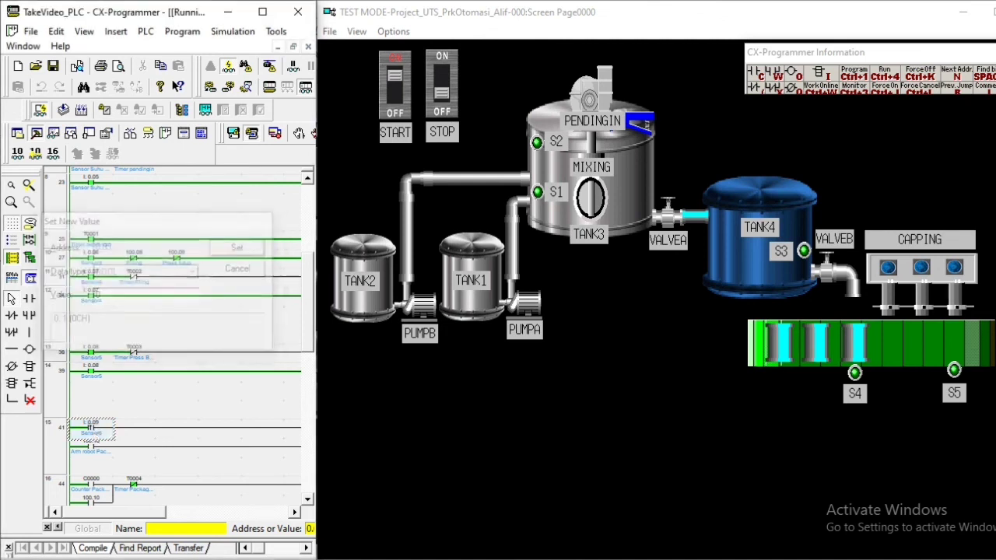
{"action": "double_click", "coordinate": [95, 434]}
{"action": "type", "text": "1"}
{"action": "key", "text": "Return"}
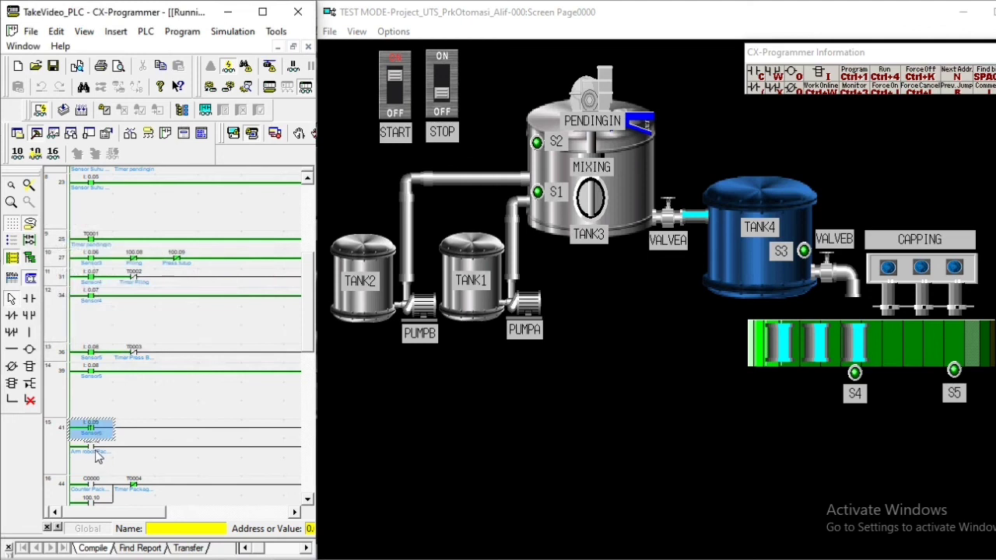
- Try to set the value of contact 100.10 (Arm robot) in rung 15 to 1
{"action": "left_click", "coordinate": [98, 453]}
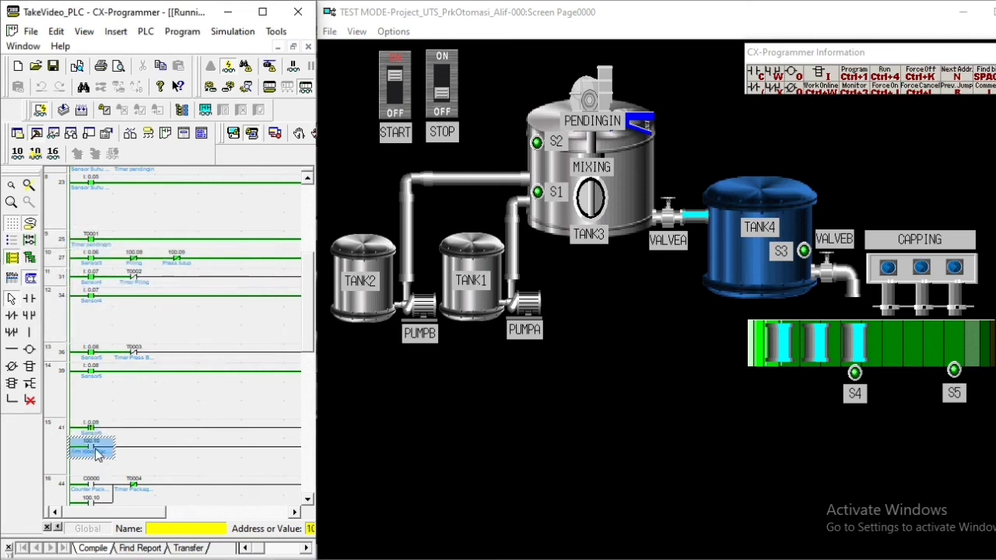
{"action": "double_click", "coordinate": [97, 454]}
{"action": "type", "text": "1"}
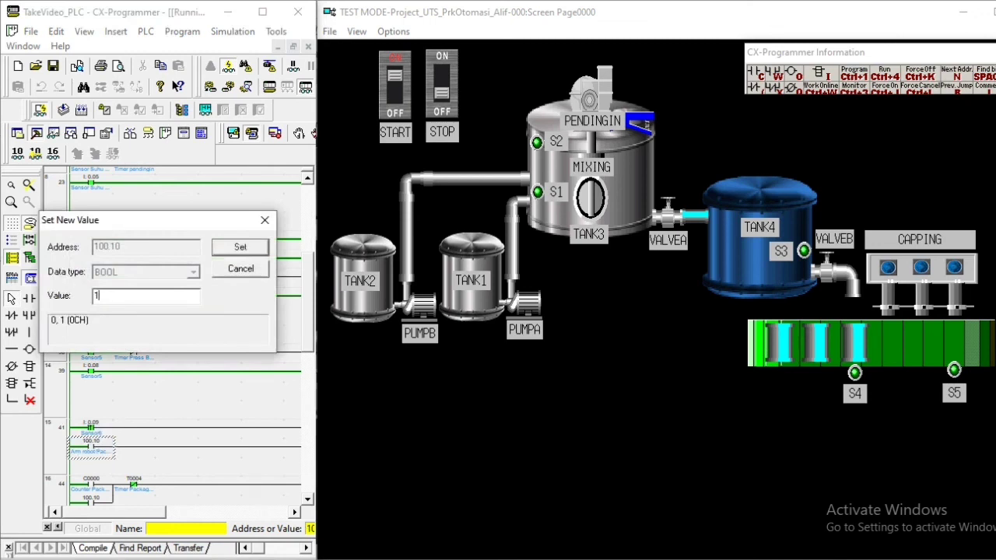
{"action": "key", "text": "Return"}
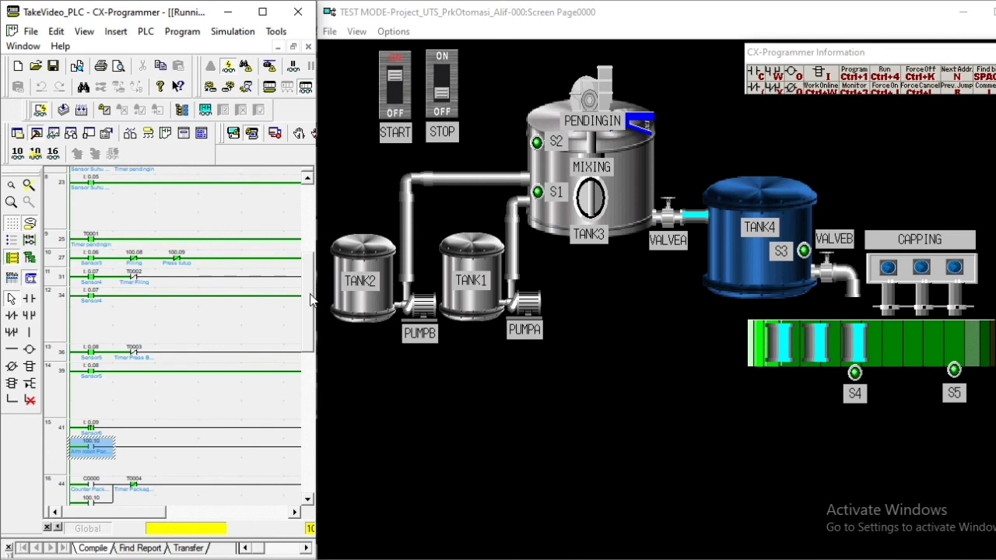
- Set the value of contact 0.02 (STOP) in the START rung to 1
{"action": "left_click_drag", "start_coordinate": [310, 299], "coordinate": [308, 204]}
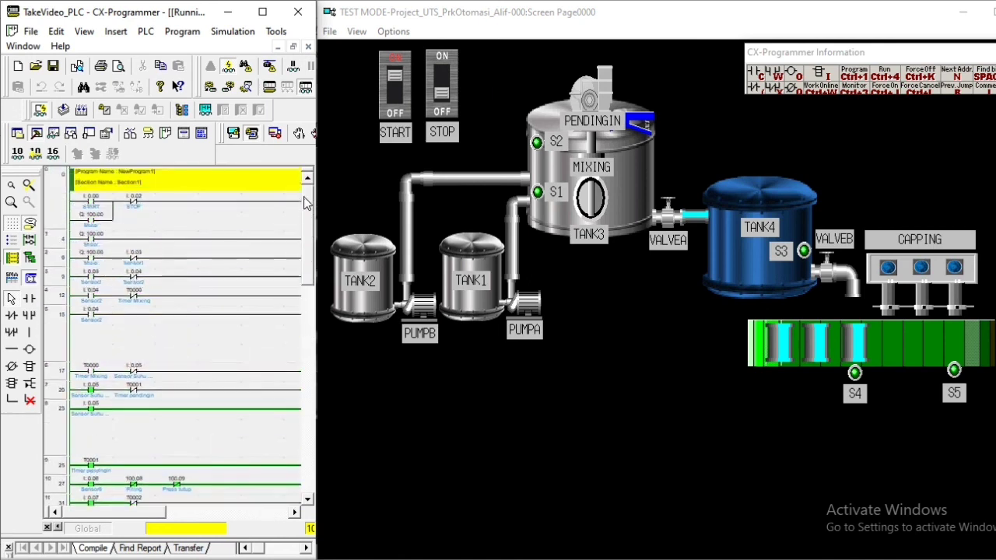
{"action": "double_click", "coordinate": [133, 206]}
{"action": "type", "text": "1"}
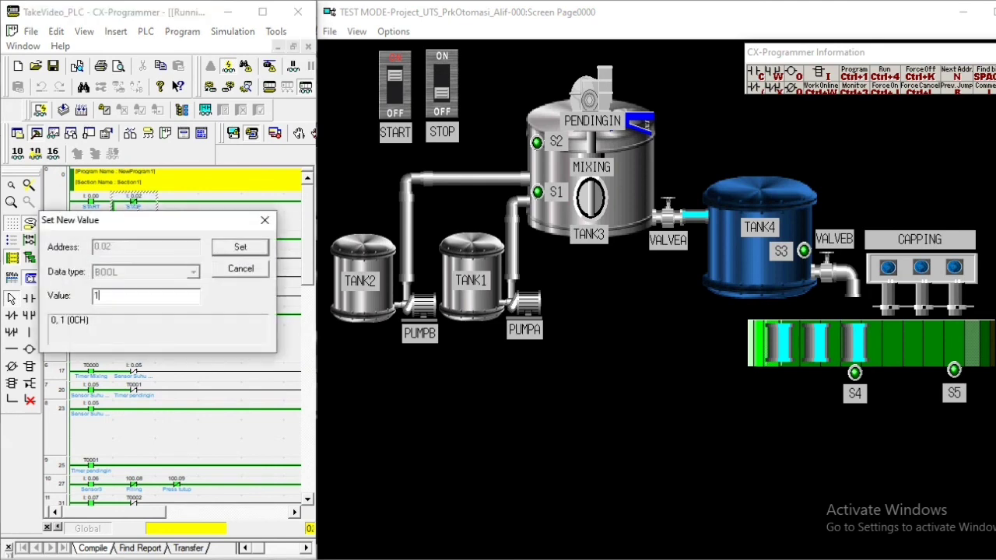
{"action": "key", "text": "Return"}
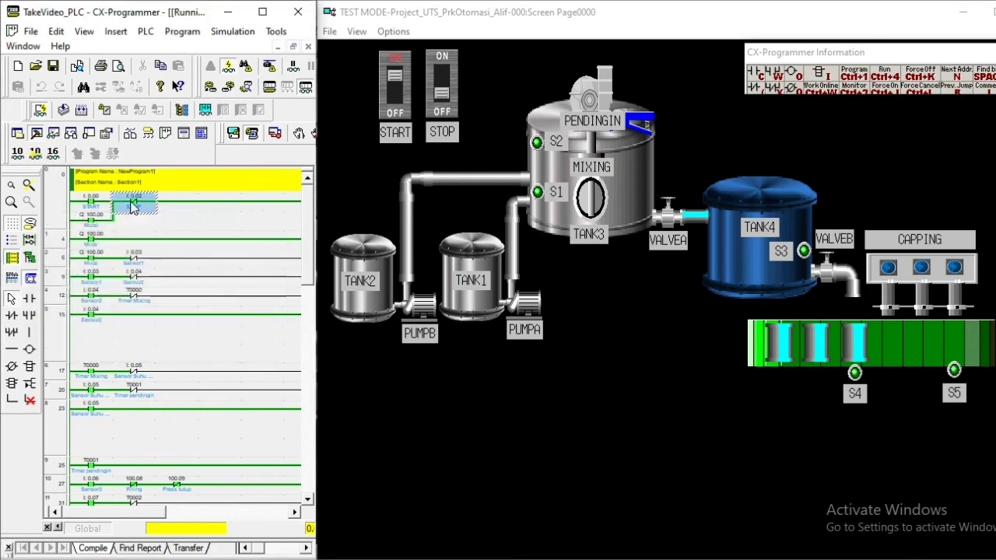